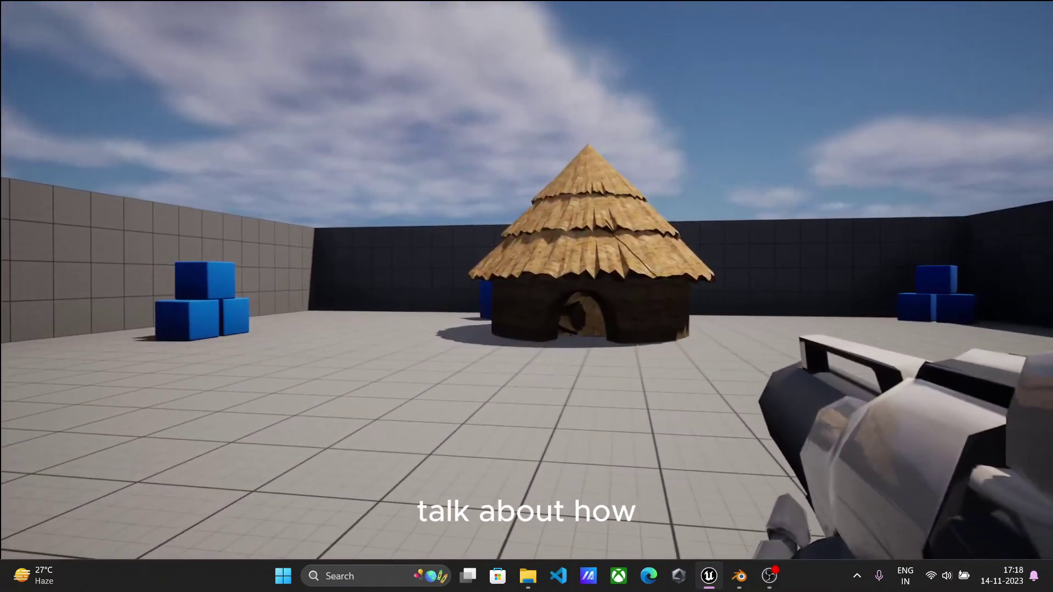
pyautogui.press('g')
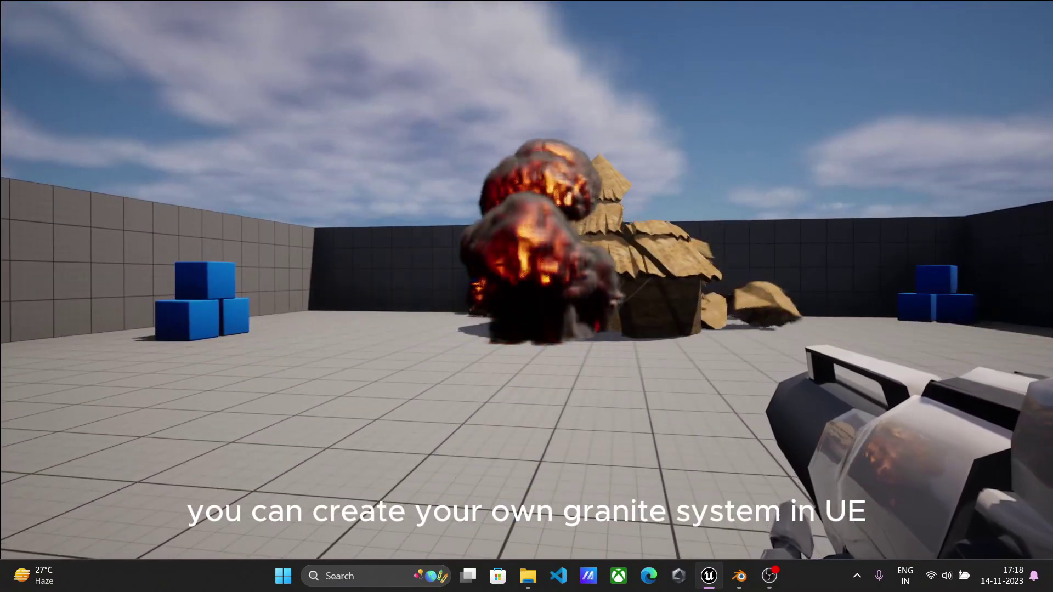
pyautogui.press('d')
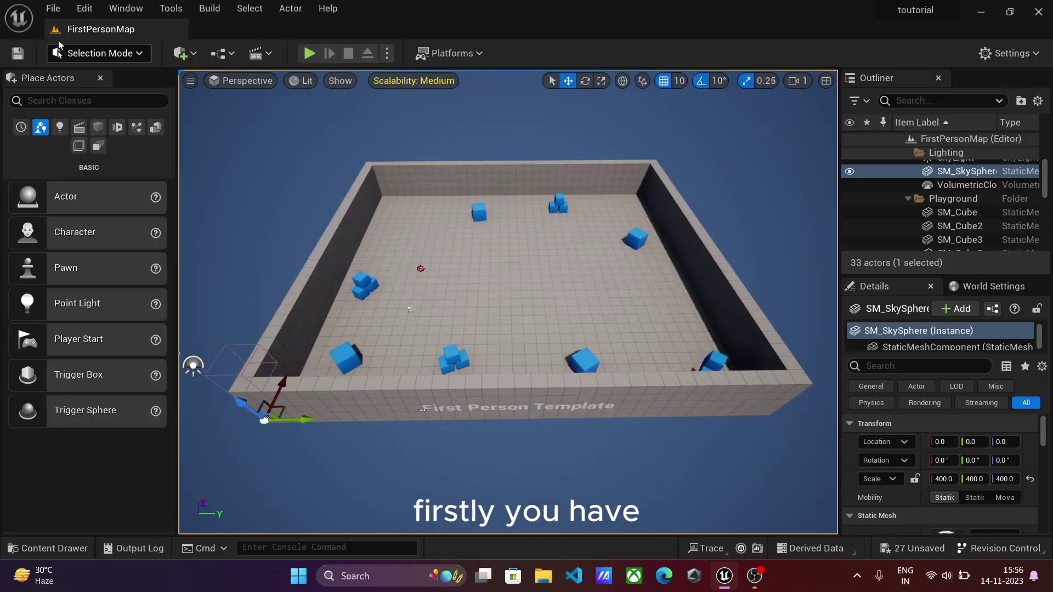
# - Enable the NiagaraFluids plugin and restart the editor so it takes effect
pyautogui.click(86, 12)
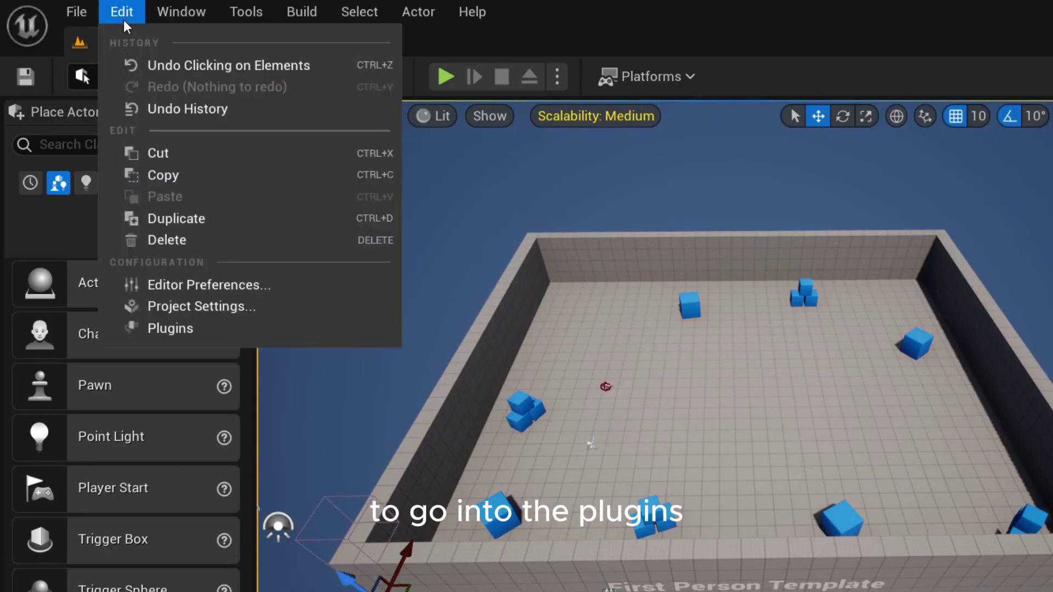
pyautogui.click(162, 328)
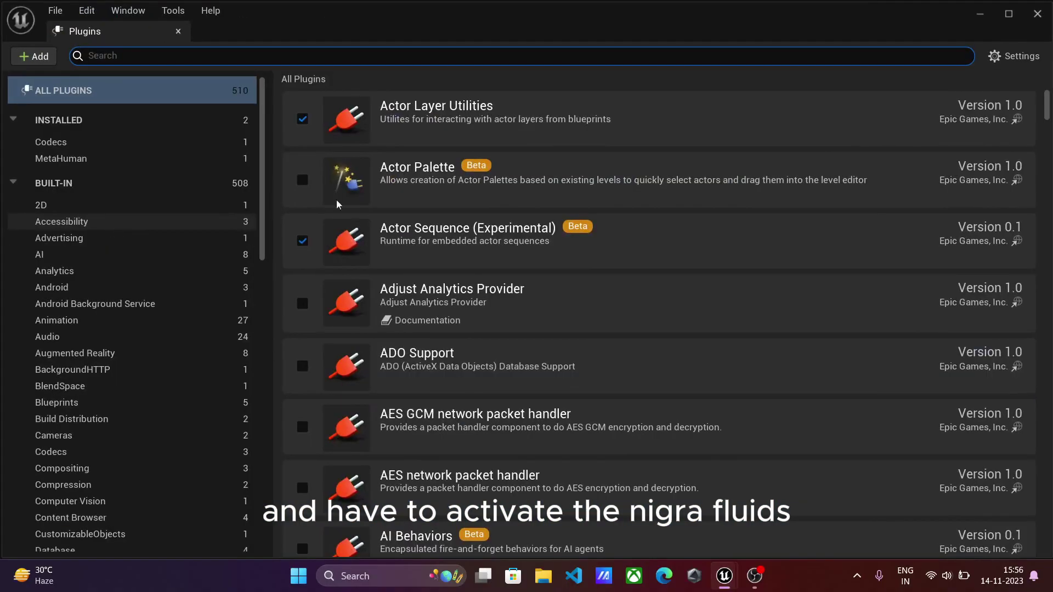
pyautogui.write('nia')
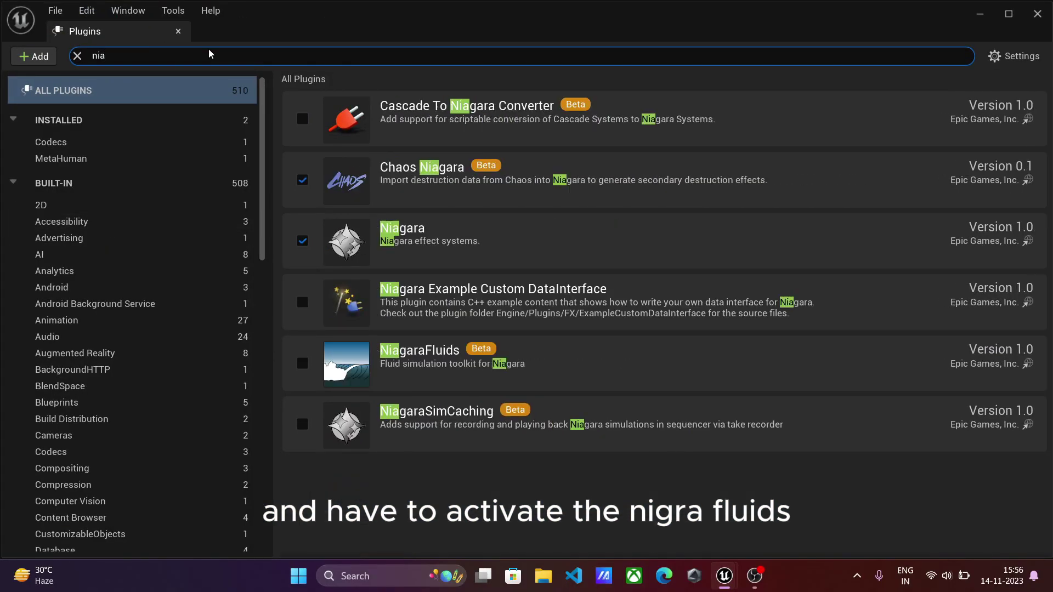
pyautogui.click(302, 363)
pyautogui.click(634, 327)
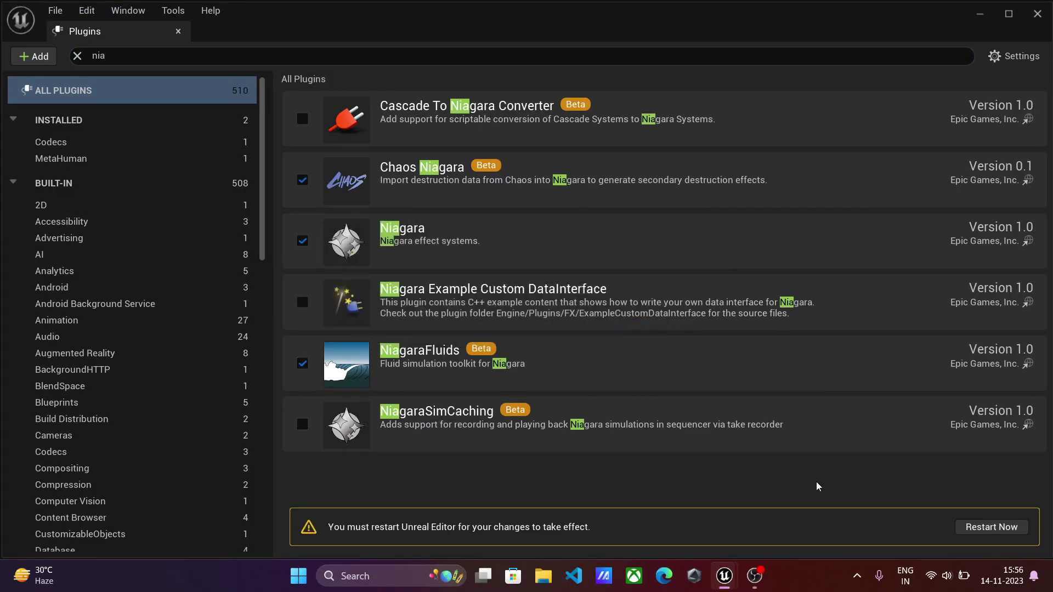
pyautogui.click(991, 527)
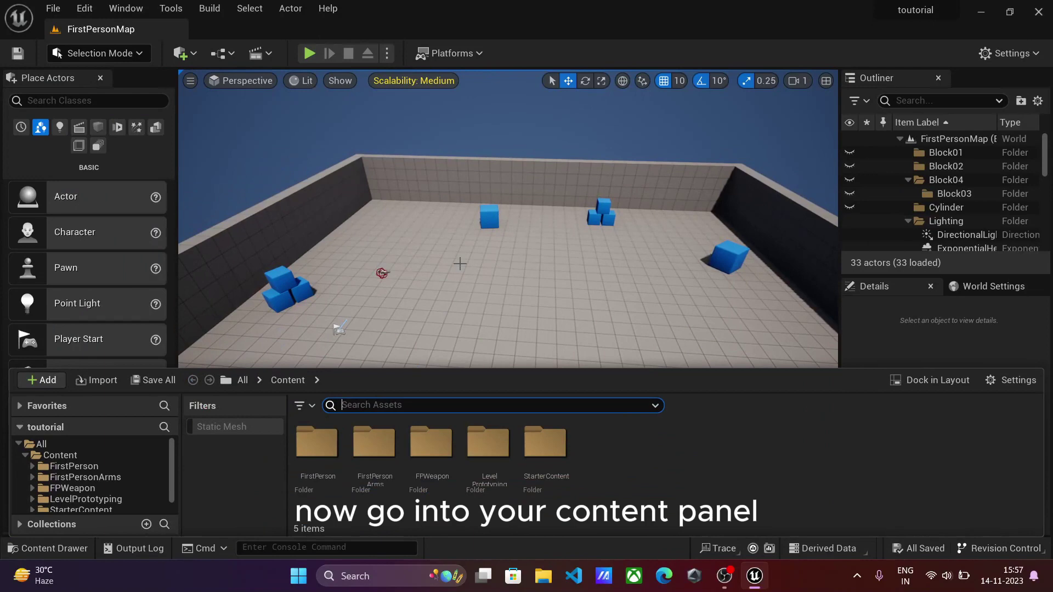
# - Create a Niagara System in the Content folder from the Grid 3D Gas Explosion template and name it NG_Explosion
pyautogui.rightClick(586, 446)
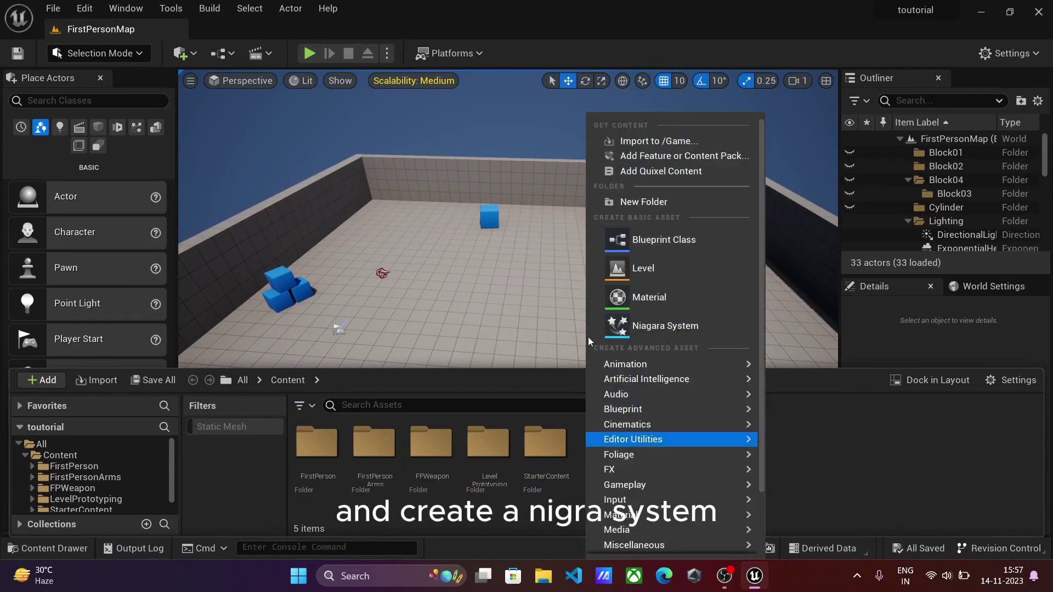
pyautogui.click(626, 318)
pyautogui.click(524, 181)
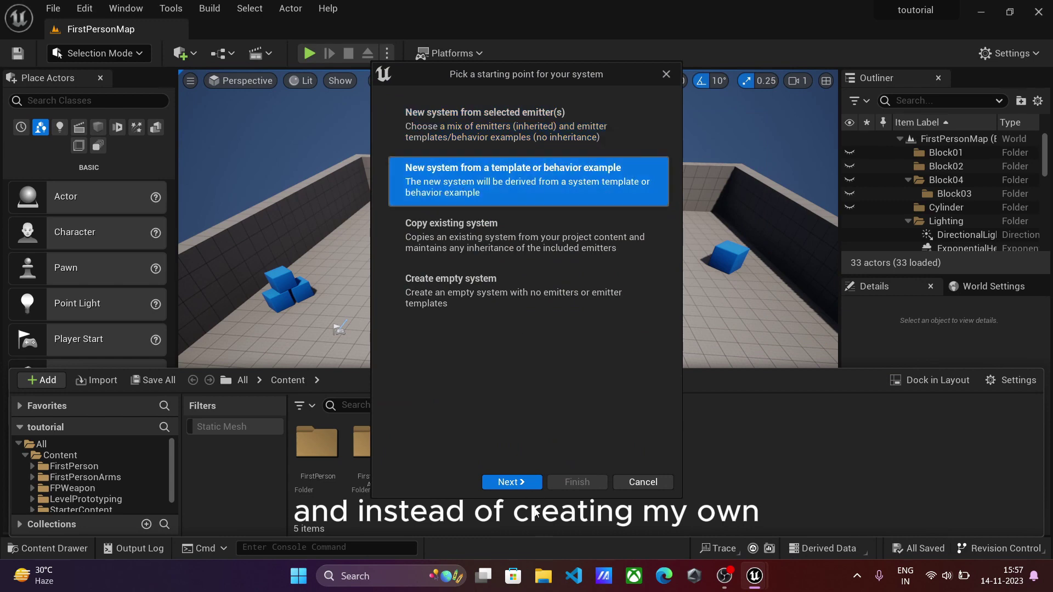
pyautogui.click(510, 481)
pyautogui.scroll(-10, 505, 326)
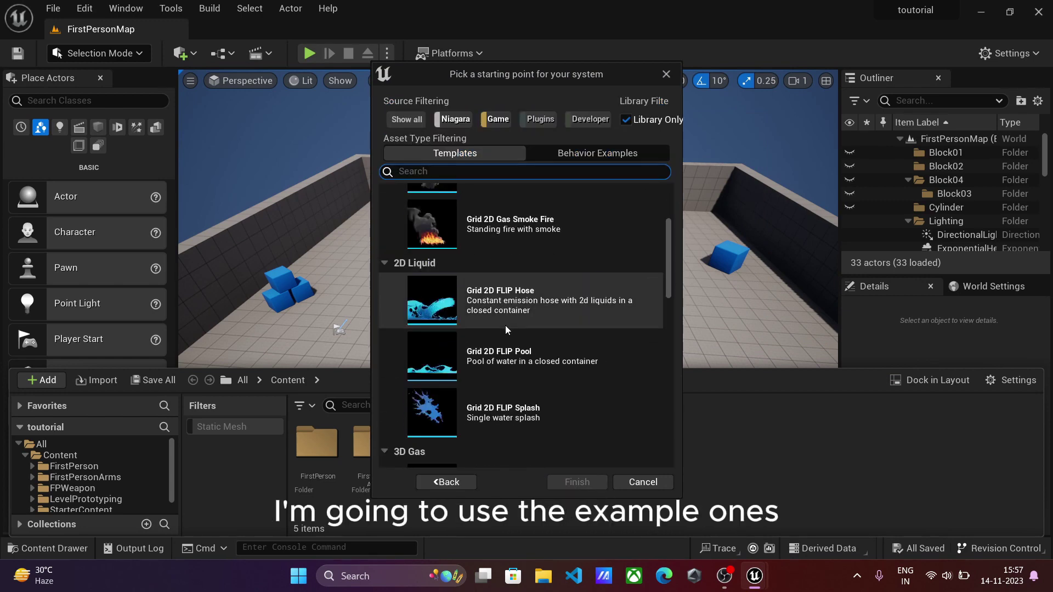
pyautogui.scroll(-3, 504, 326)
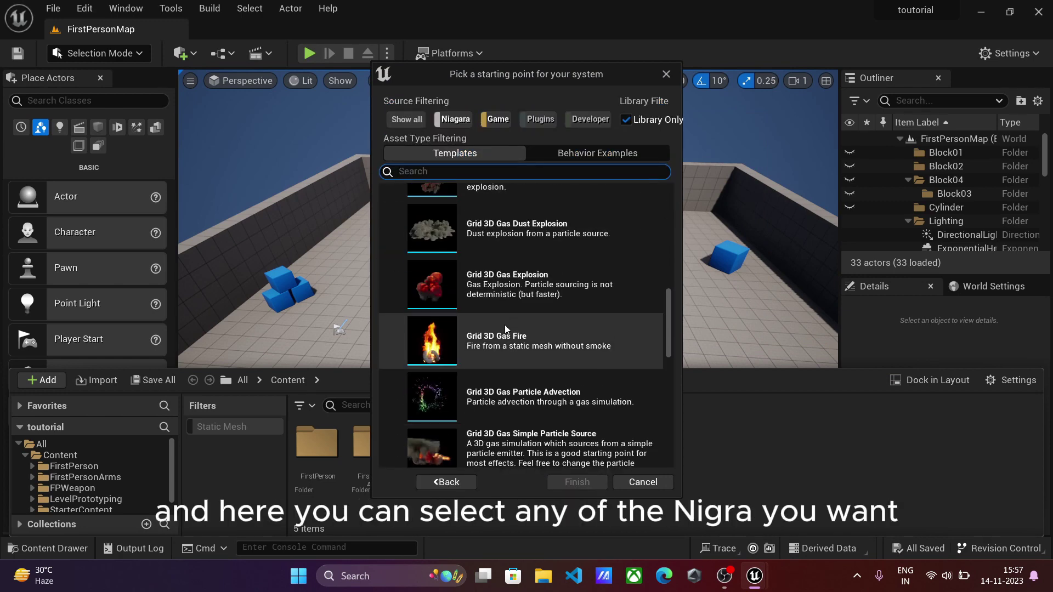
pyautogui.click(443, 279)
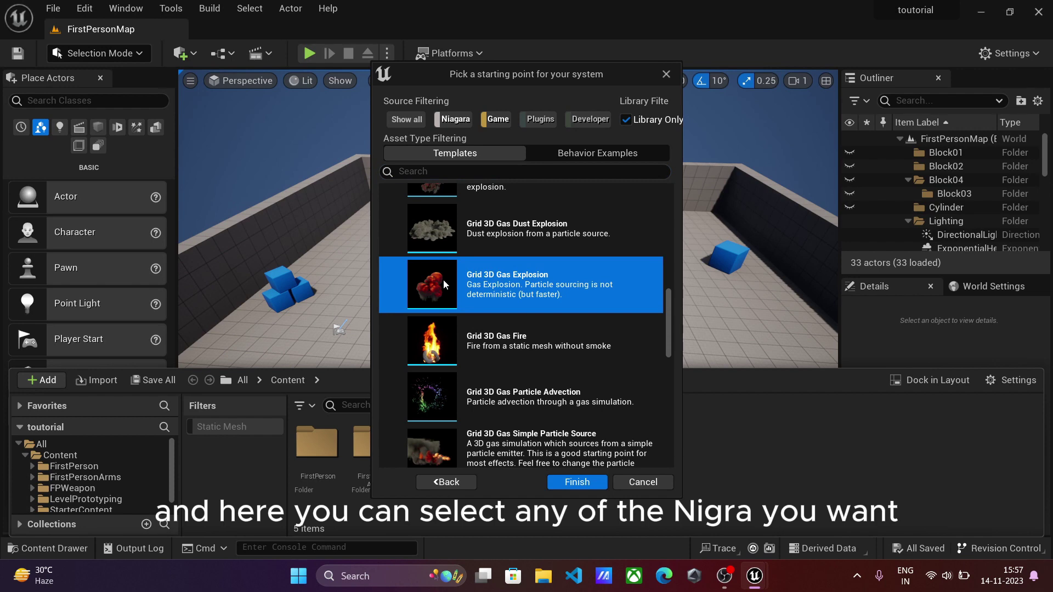
pyautogui.click(578, 483)
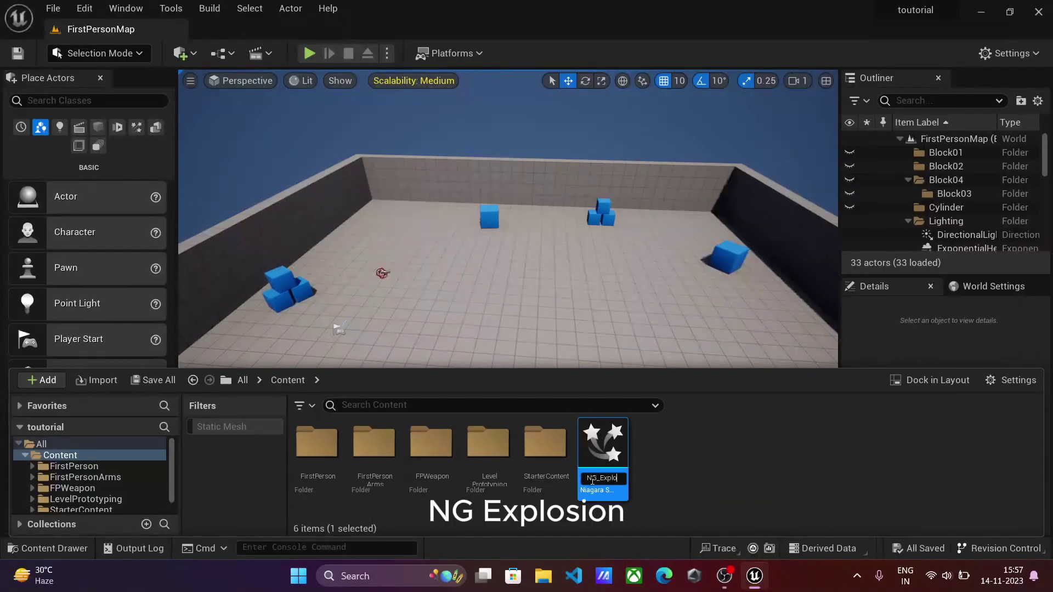
pyautogui.write('NG_Explosion')
pyautogui.press('Return')
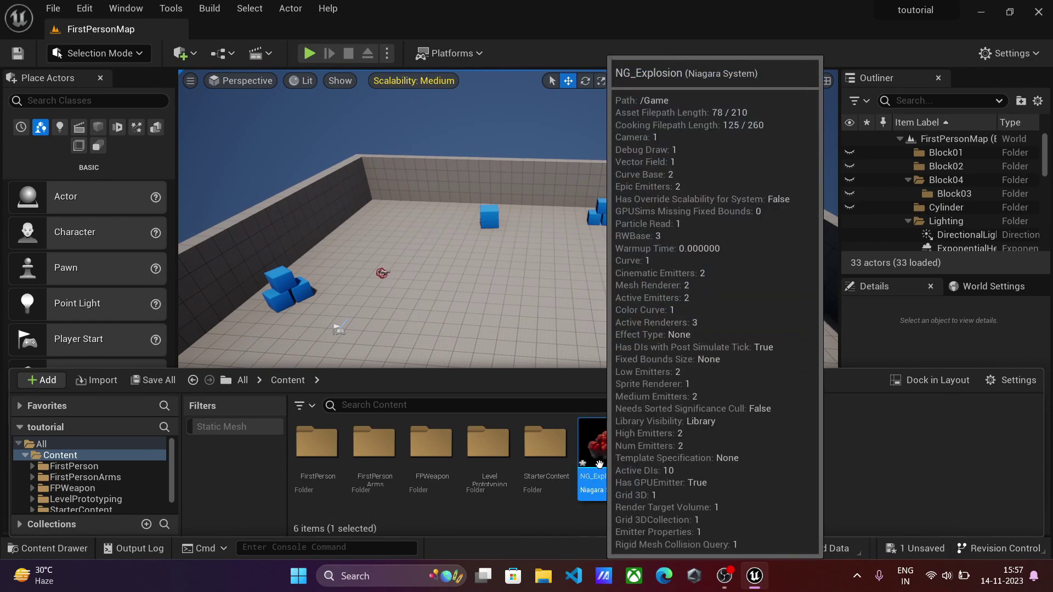
# - Place the NG_Explosion system on the floor of the level, between the blue cubes
pyautogui.moveTo(600, 443); pyautogui.dragTo(538, 276)
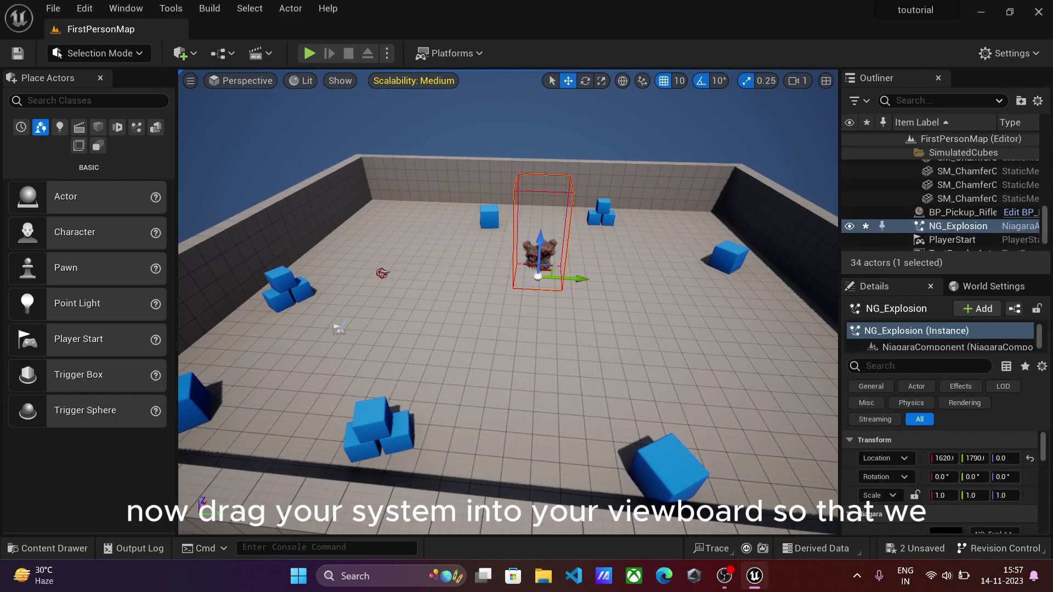
pyautogui.press('w')
pyautogui.moveTo(537, 277); pyautogui.dragTo(540, 241, button='right')
pyautogui.press('w')
pyautogui.press('s')
# - Turn off DrawBounds in the user parameters of the placed NG_Explosion actor
pyautogui.scroll(-2, 933, 493)
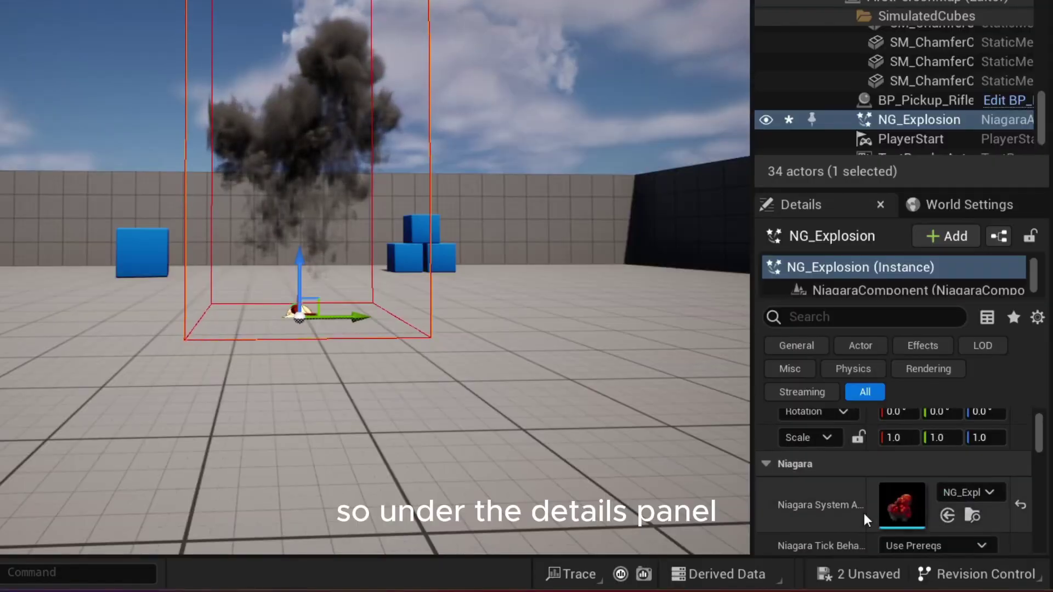
pyautogui.scroll(-2, 928, 486)
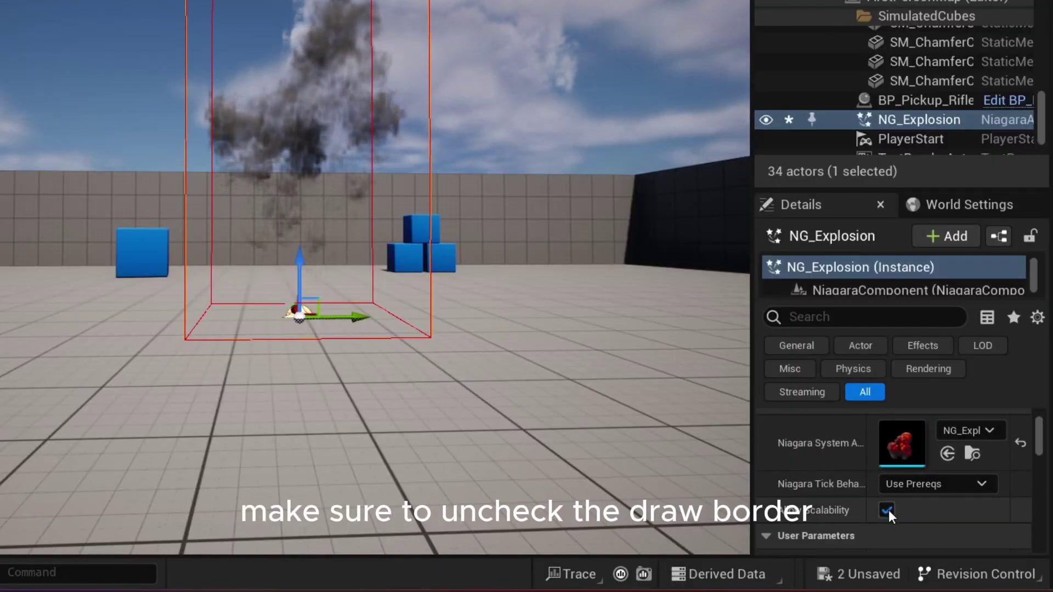
pyautogui.scroll(-1, 889, 510)
pyautogui.scroll(-1, 888, 510)
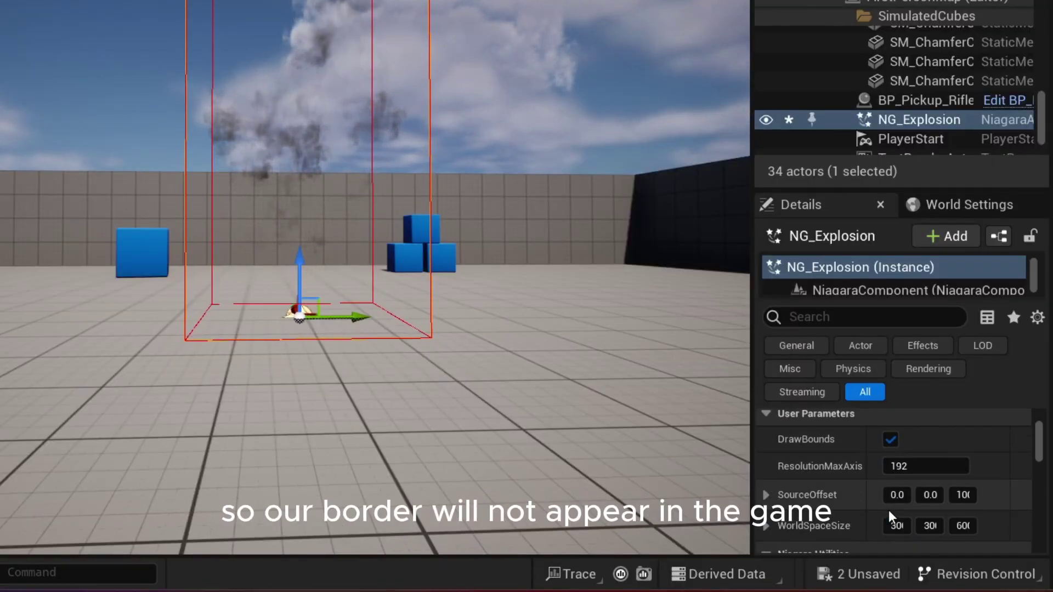
pyautogui.click(890, 447)
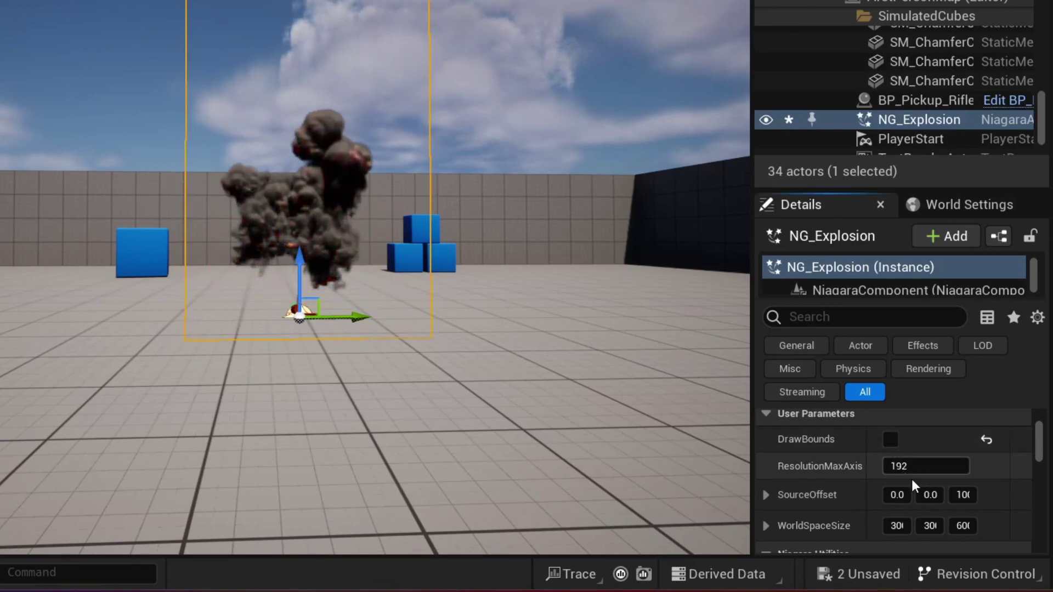
# - Set the X and Y WorldSpaceSize of the placed NG_Explosion actor to 400 each
pyautogui.scroll(-1, 915, 486)
pyautogui.click(898, 496)
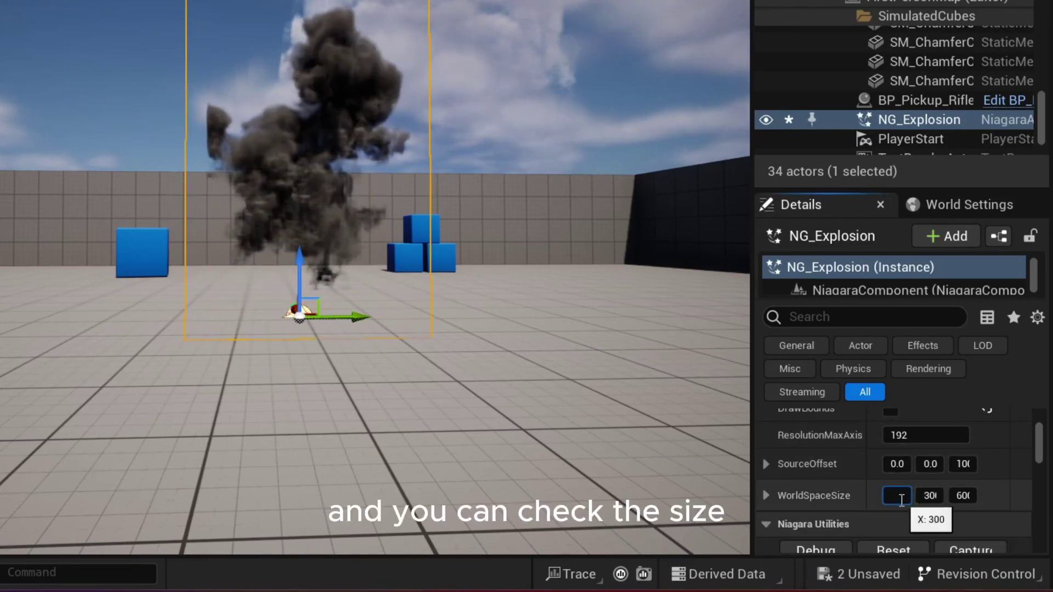
pyautogui.write('400')
pyautogui.click(930, 495)
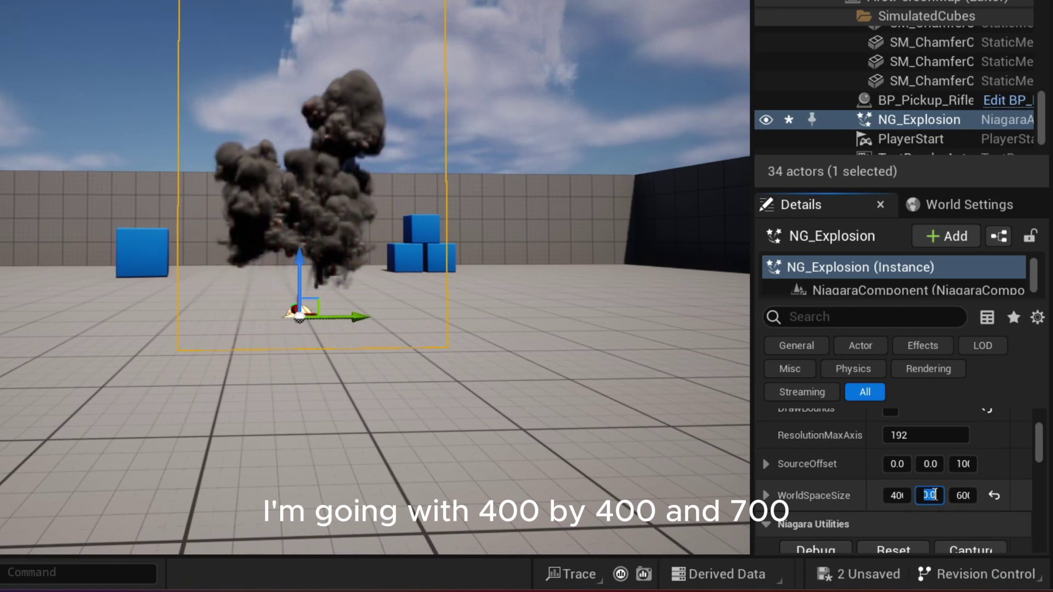
pyautogui.write('400')
pyautogui.press('Return')
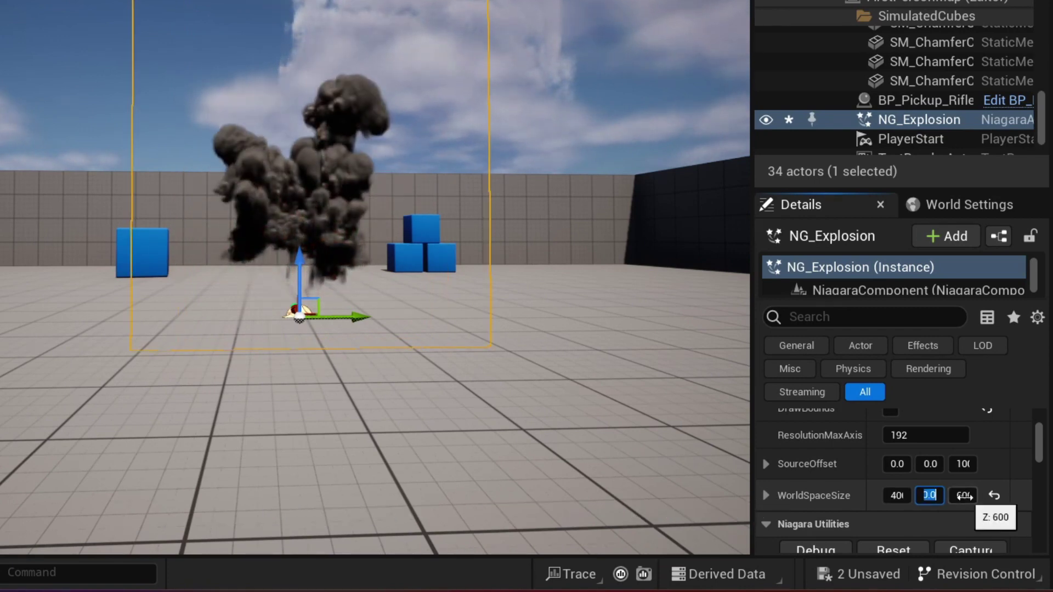
pyautogui.click(964, 495)
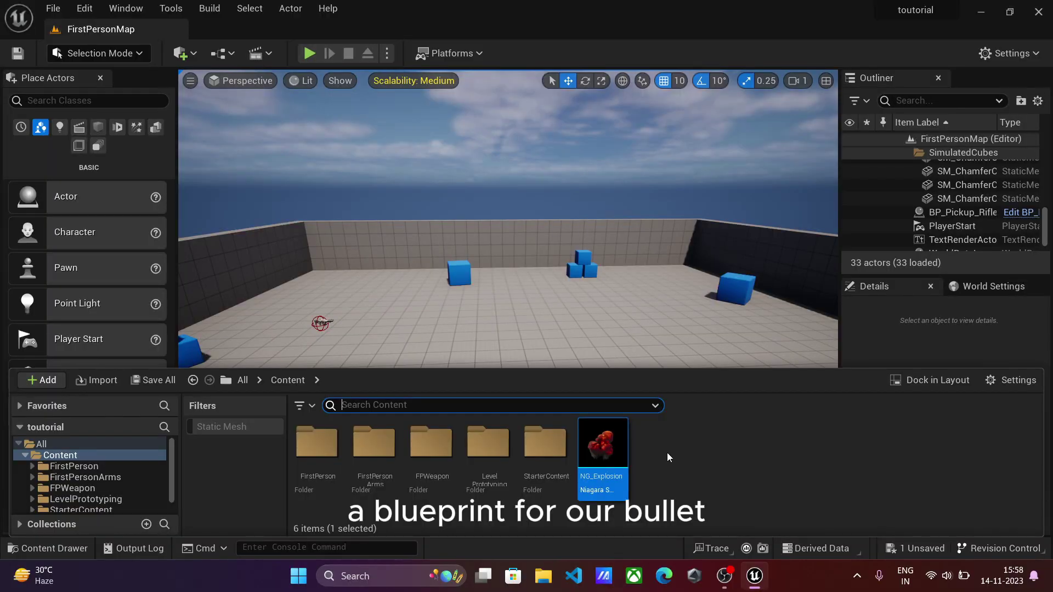
# - Create a Blueprint Class with Actor as its parent in the Content folder and name it BP_bu
pyautogui.rightClick(667, 452)
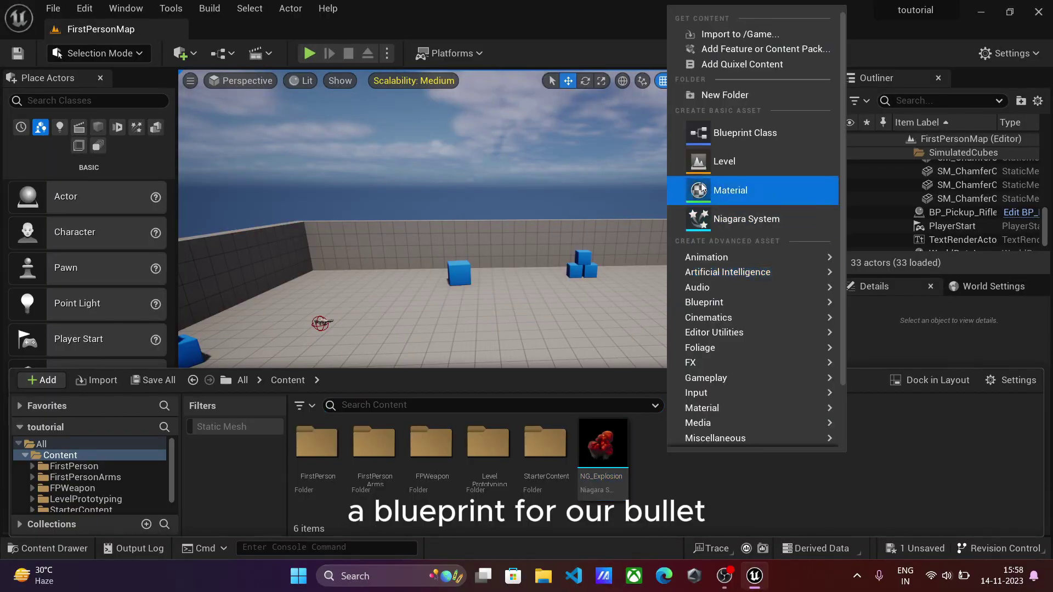
pyautogui.click(695, 136)
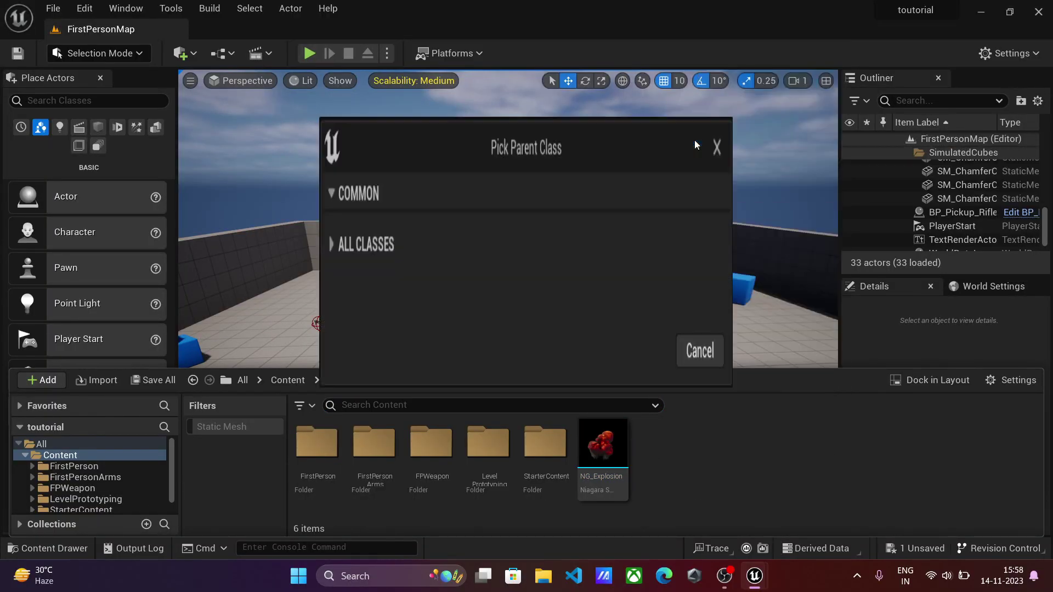
pyautogui.click(390, 183)
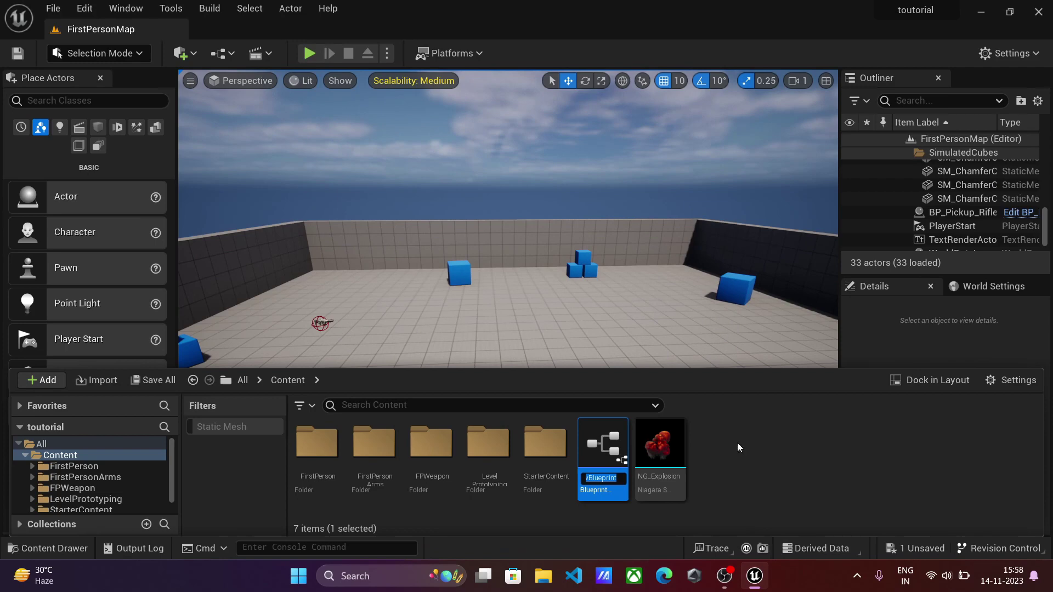
pyautogui.press('BackSpace')
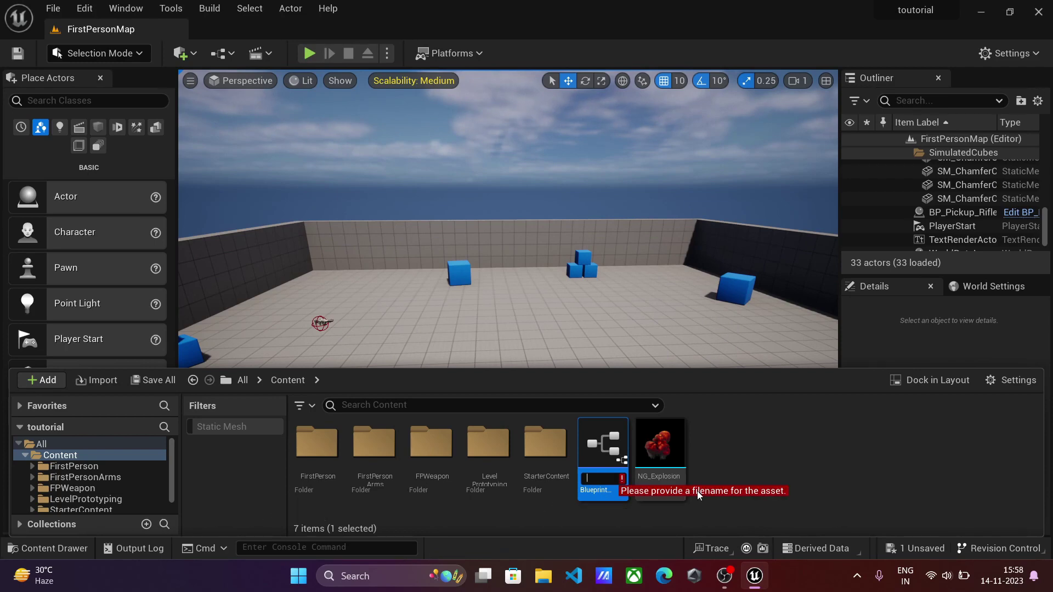
pyautogui.write('BP_bu')
pyautogui.press('Return')
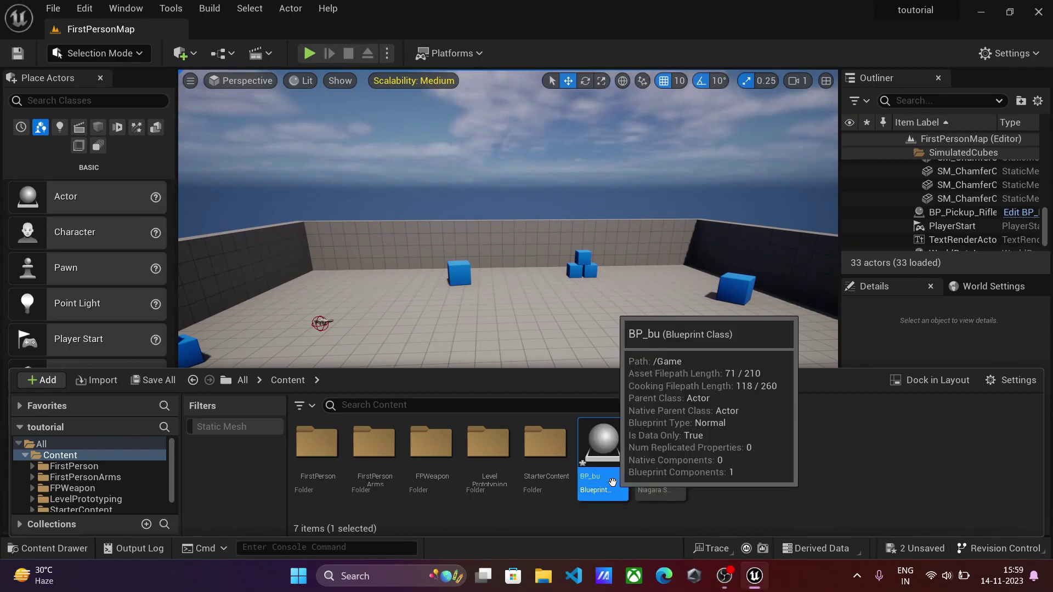
# - Open the BP_bu blueprint and add a Static Mesh component, keeping the default name
pyautogui.doubleClick(612, 482)
pyautogui.click(49, 163)
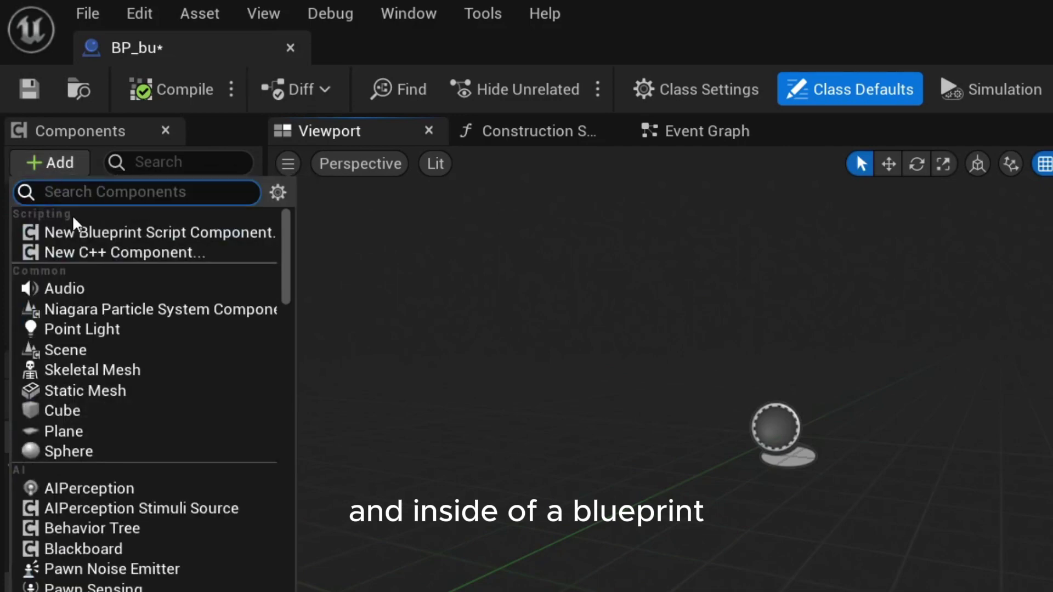
pyautogui.click(69, 390)
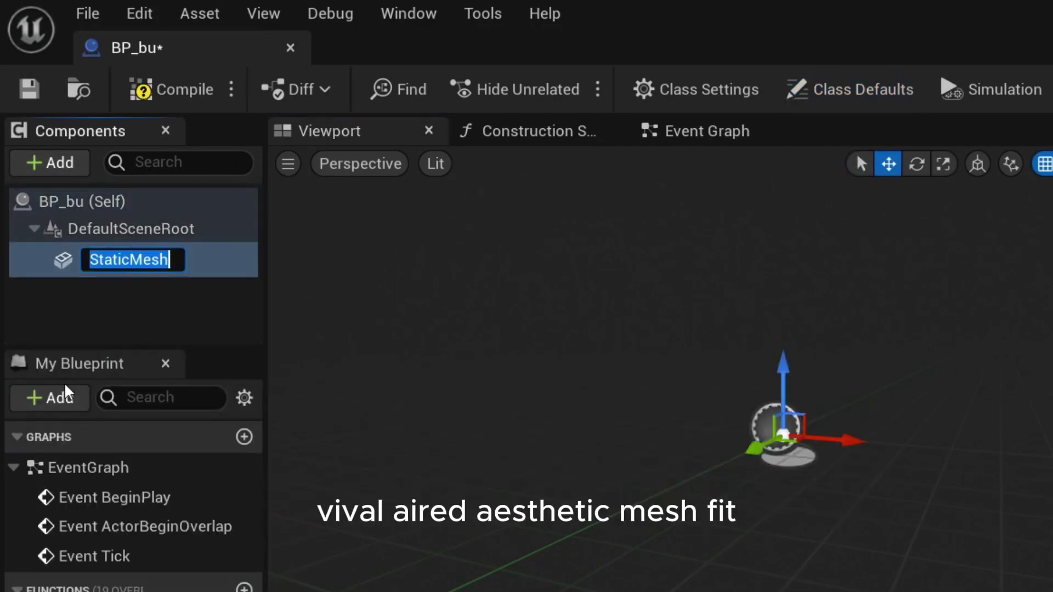
pyautogui.press('Return')
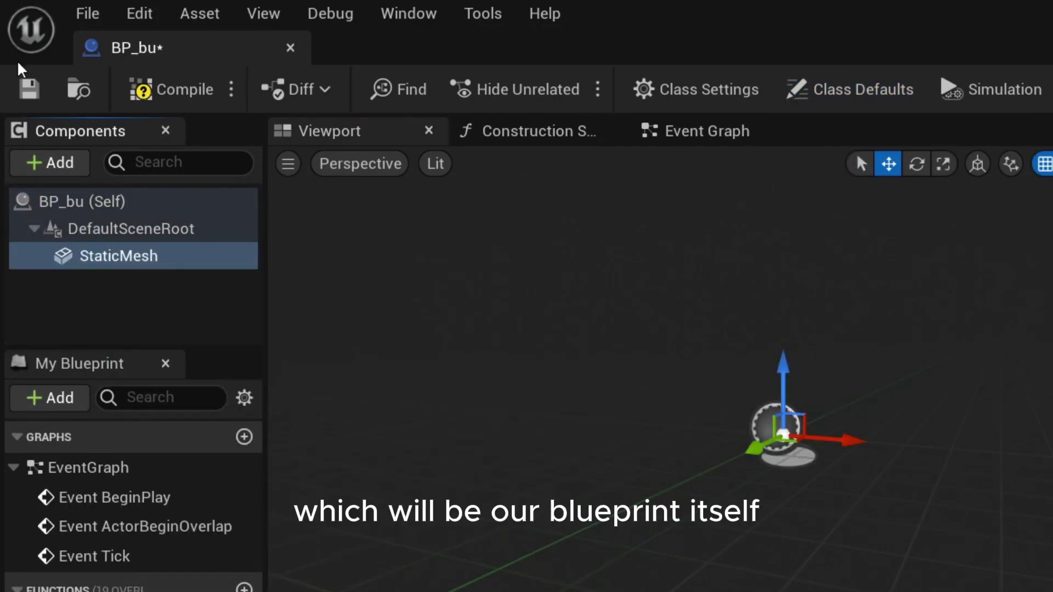
# - Add a Radial Force component under the StaticMesh in BP_bu, keeping the default name
pyautogui.click(84, 173)
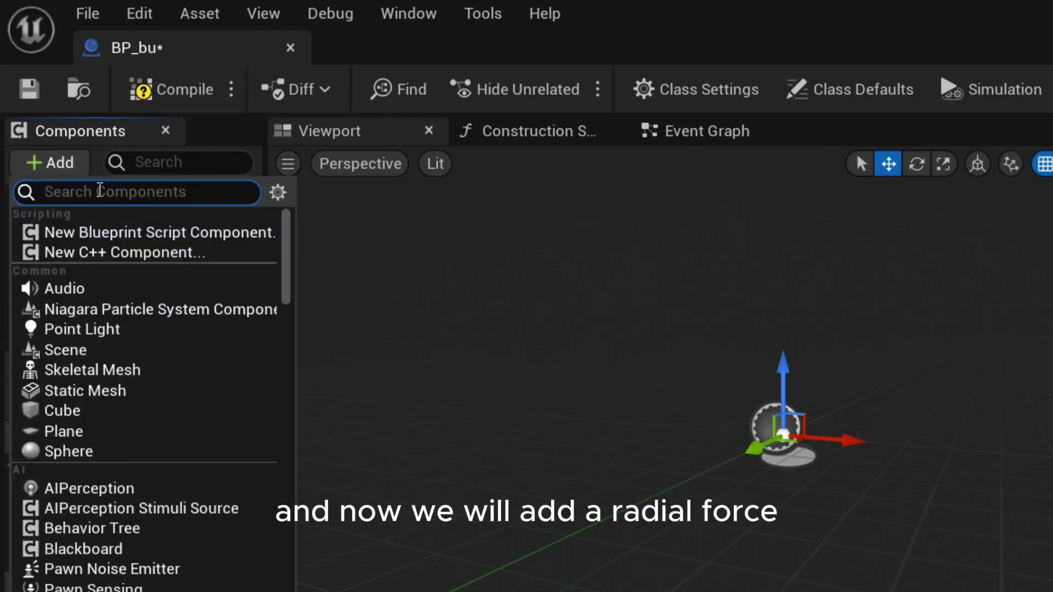
pyautogui.write('rad')
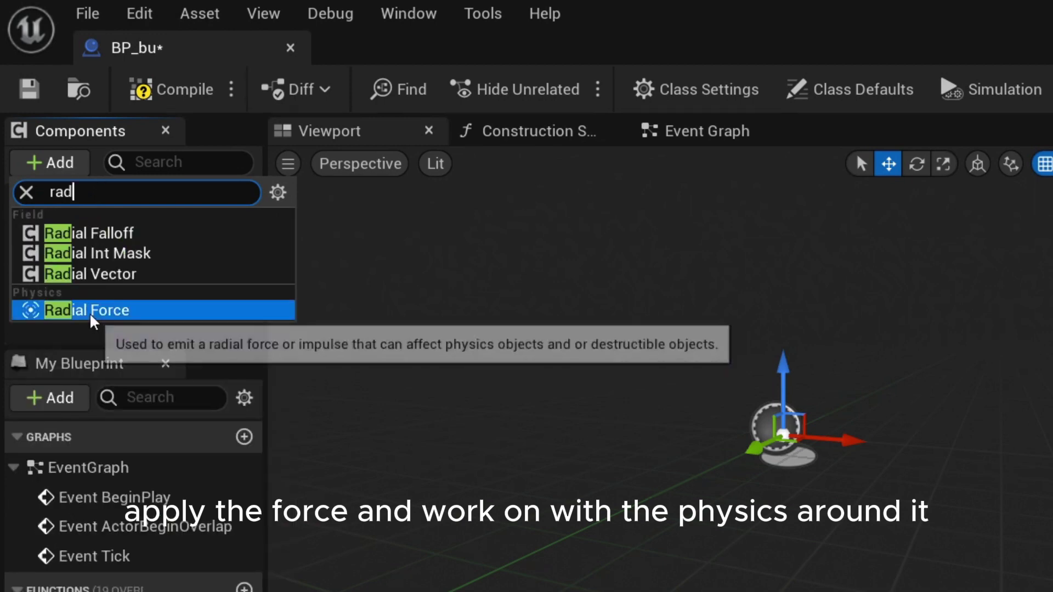
pyautogui.click(91, 312)
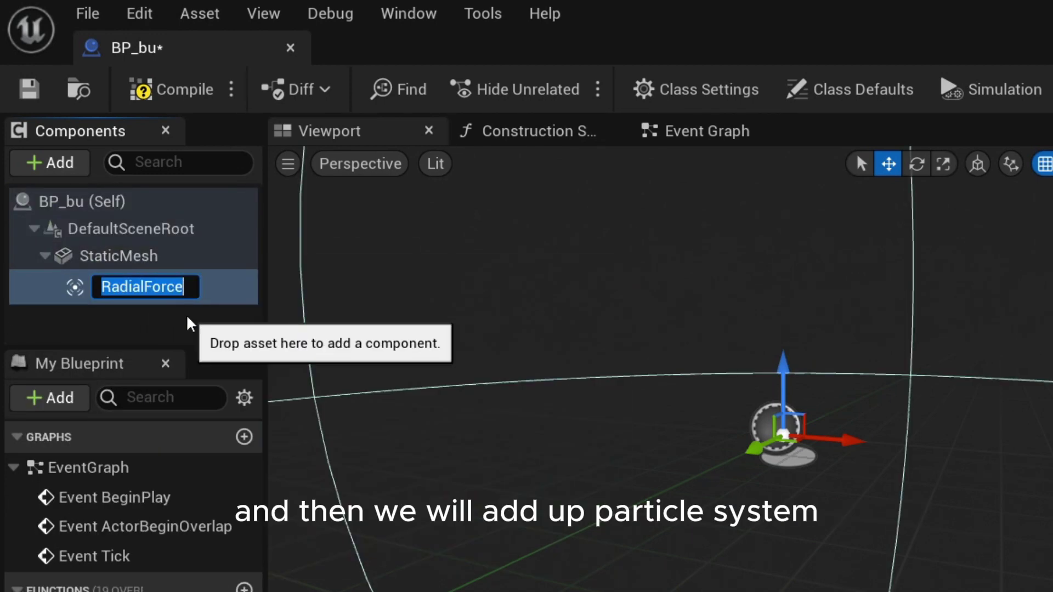
pyautogui.press('Return')
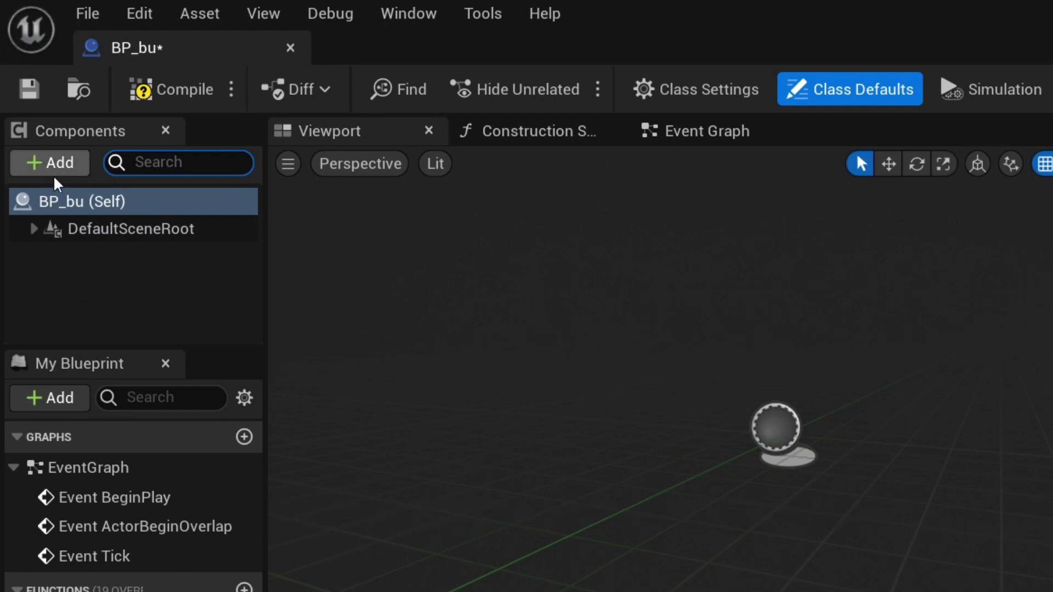
# - Add a Cascade Particle System component to BP_bu, keeping the default name
pyautogui.click(55, 167)
pyautogui.write('p')
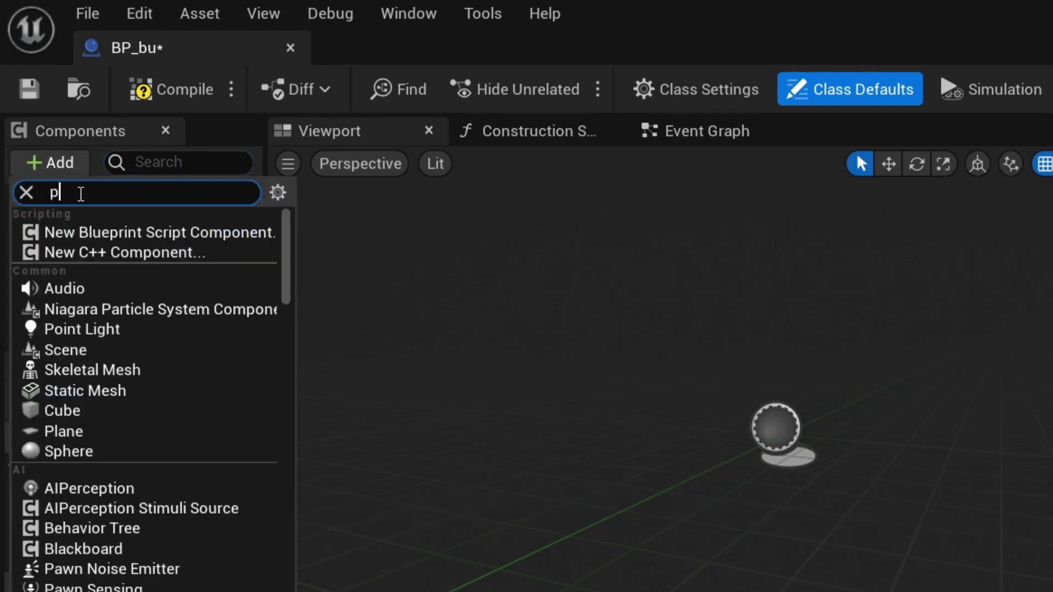
pyautogui.write('art')
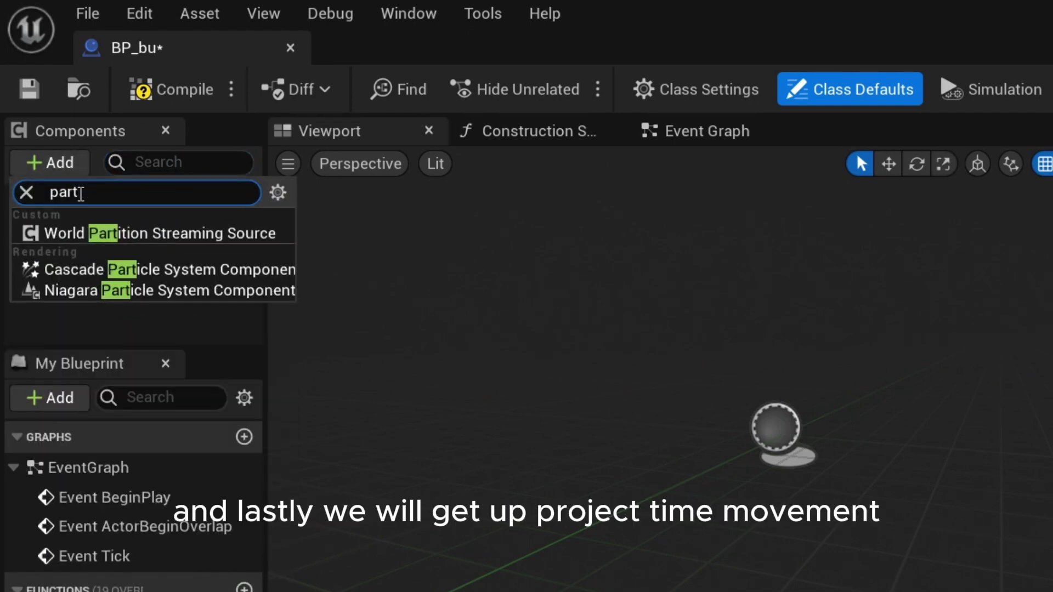
pyautogui.click(132, 269)
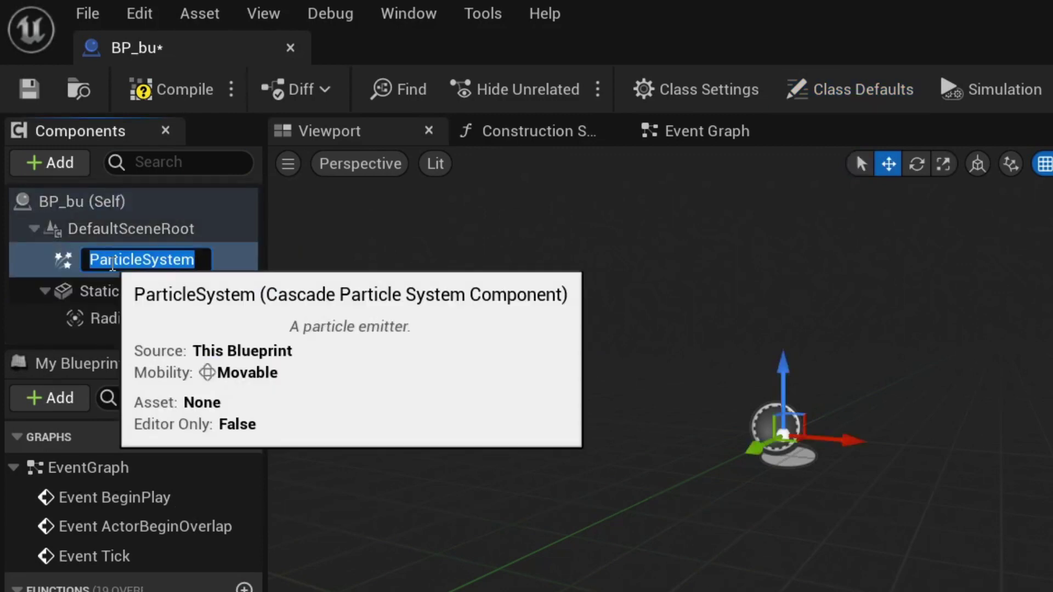
pyautogui.press('Return')
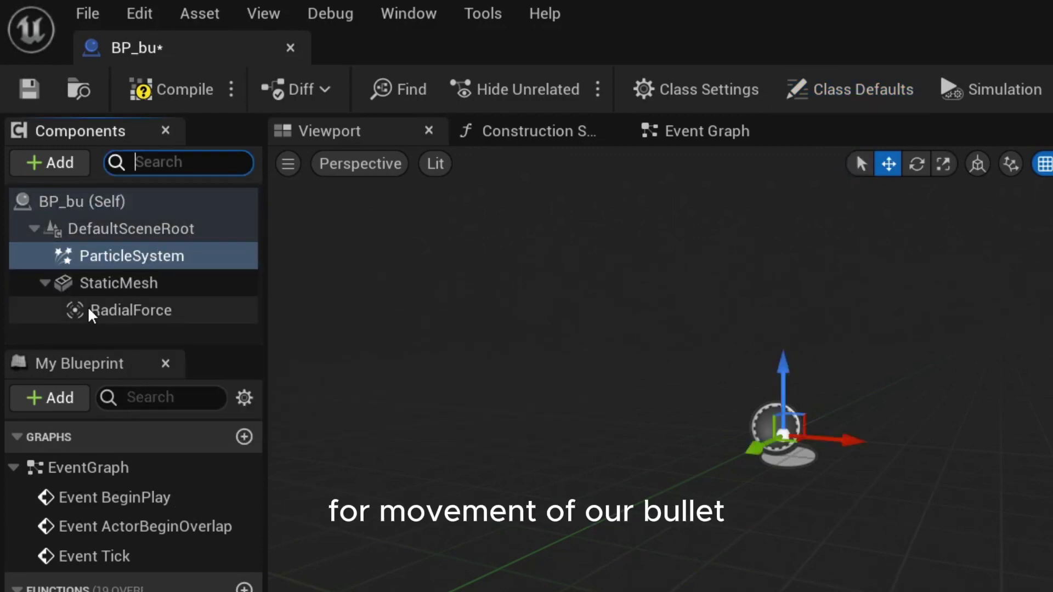
# - Add a Projectile Movement component to BP_bu, keeping the default name
pyautogui.click(43, 160)
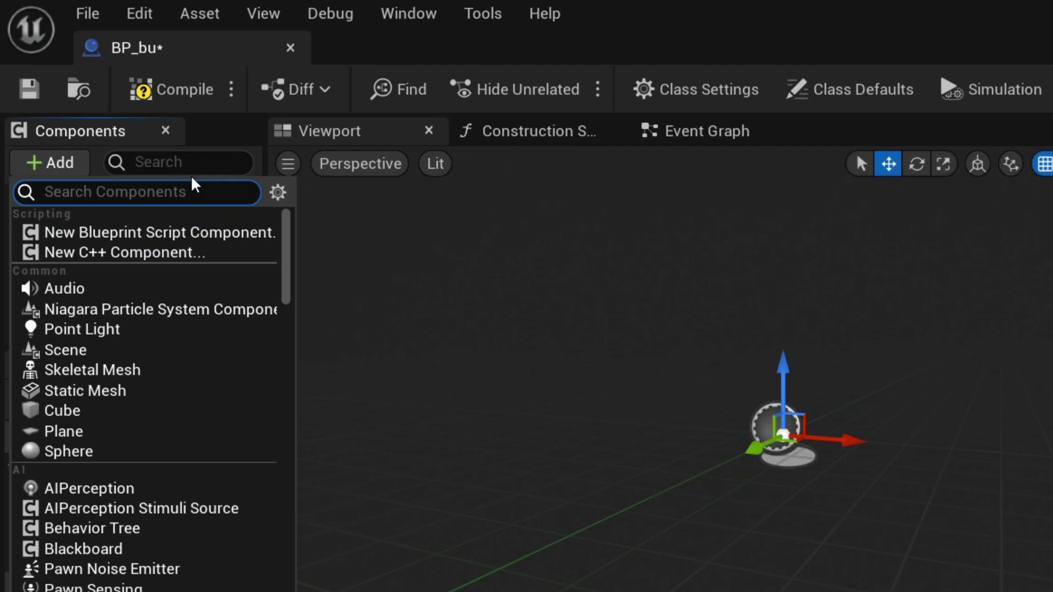
pyautogui.write('p')
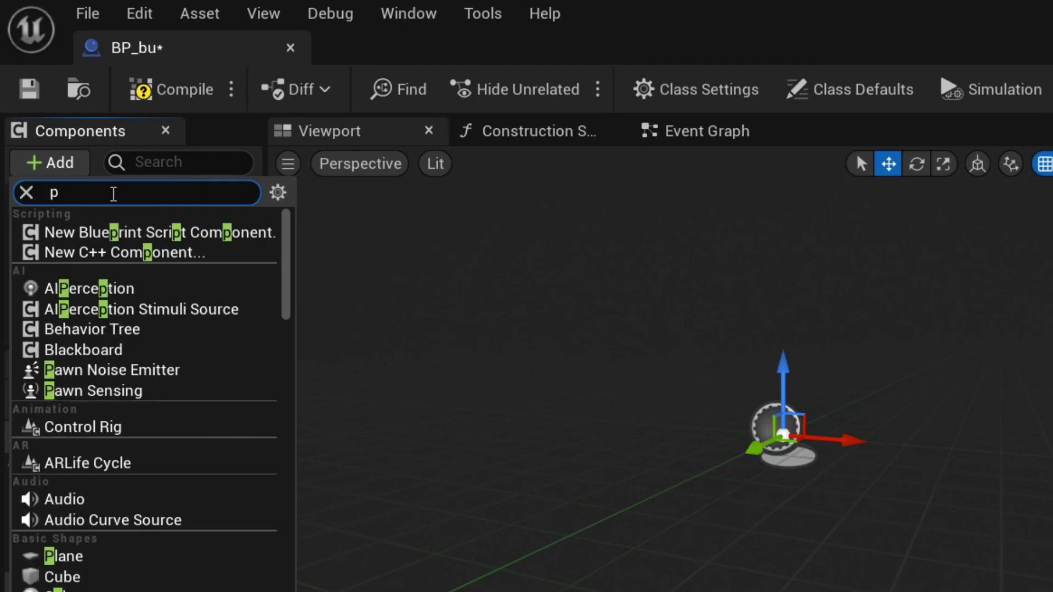
pyautogui.write('roj')
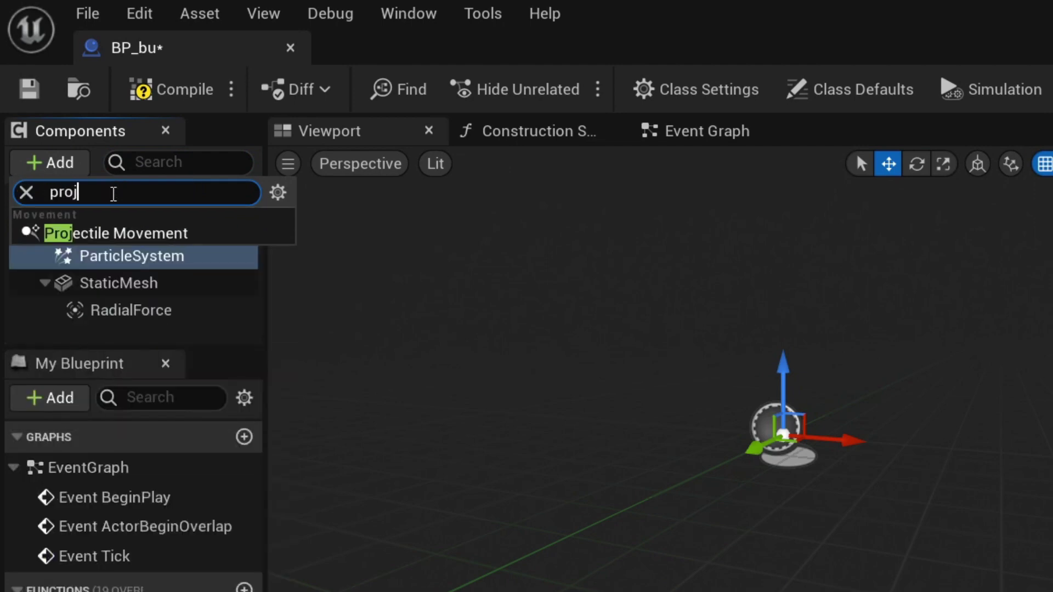
pyautogui.press('Return')
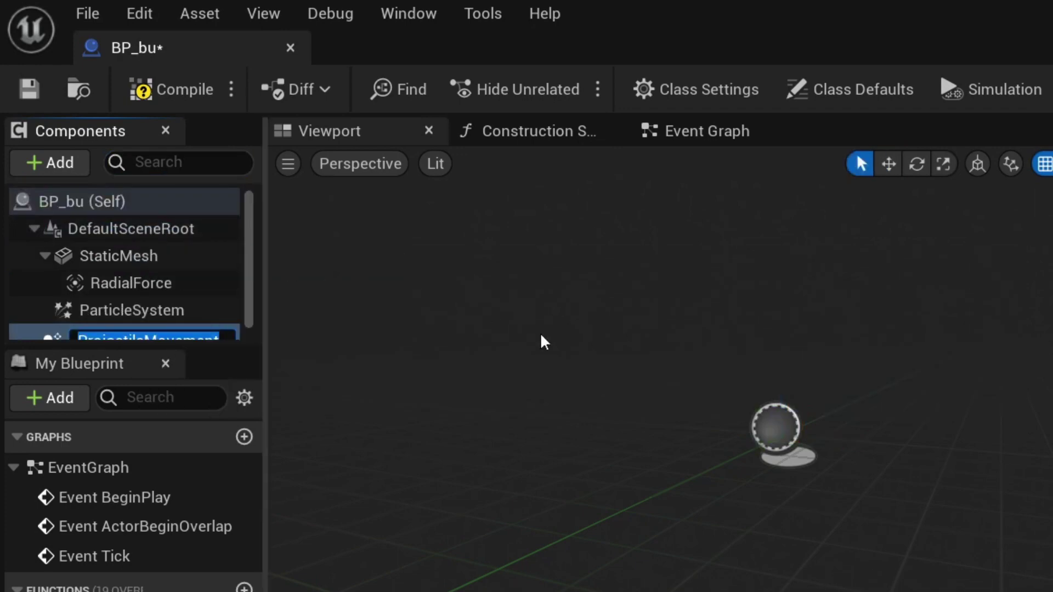
pyautogui.press('Return')
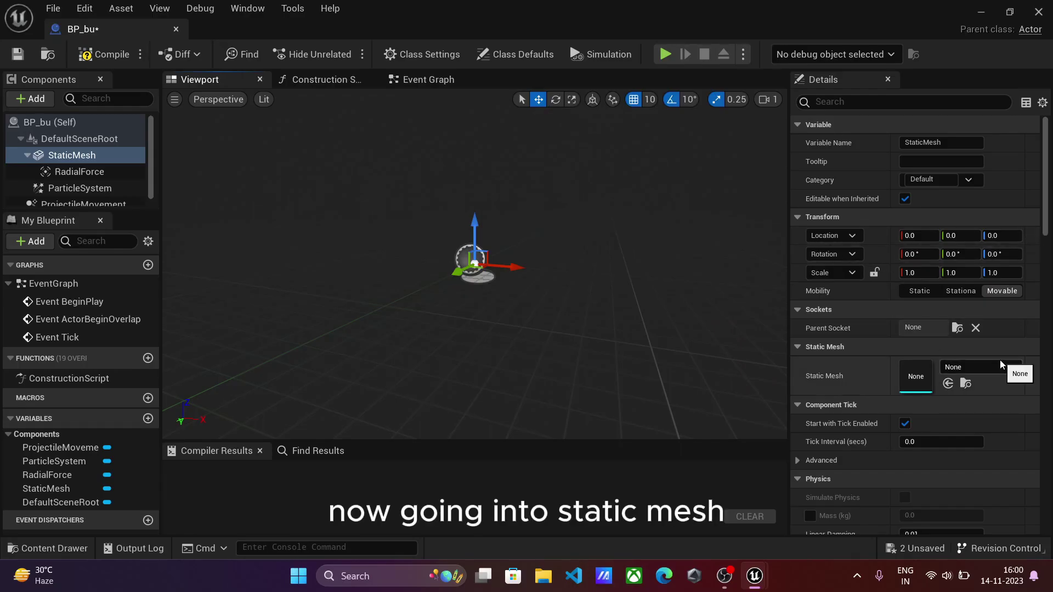
# - Assign the ControlRig_Sphere_solid mesh to the StaticMesh component
pyautogui.click(1000, 367)
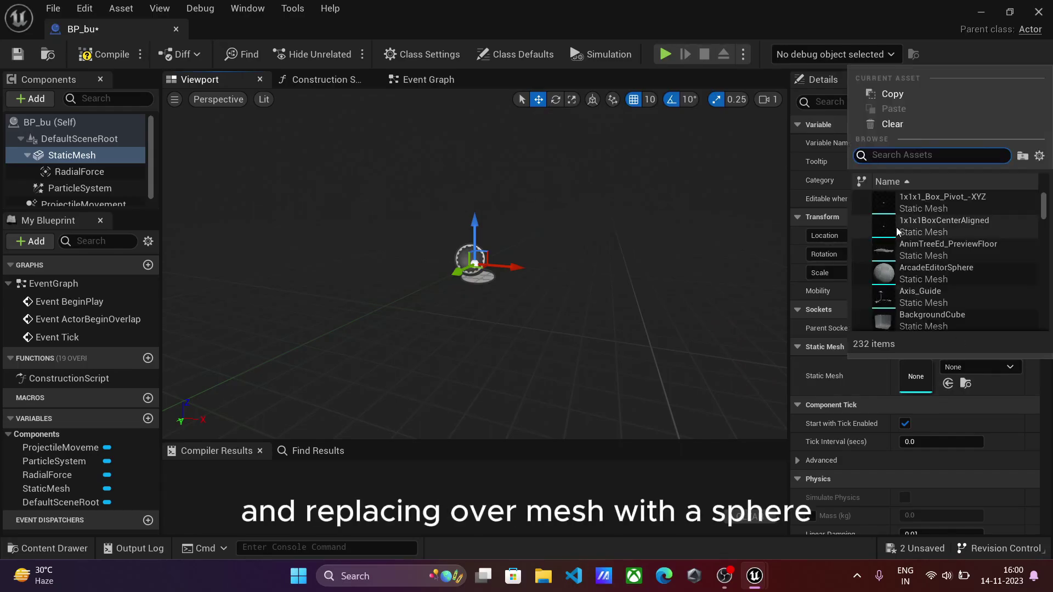
pyautogui.scroll(-15, 890, 283)
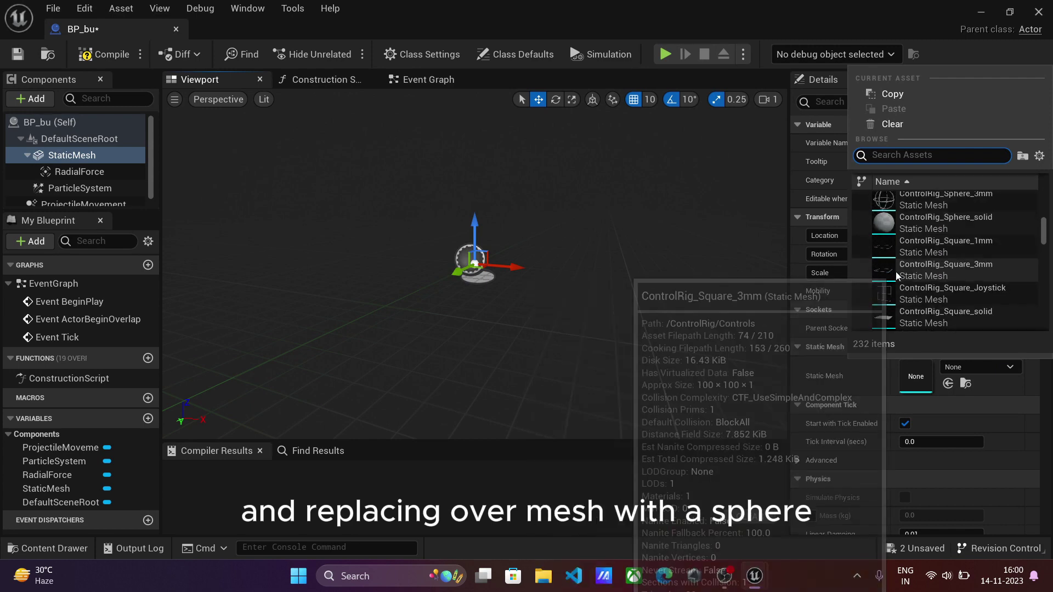
pyautogui.click(892, 222)
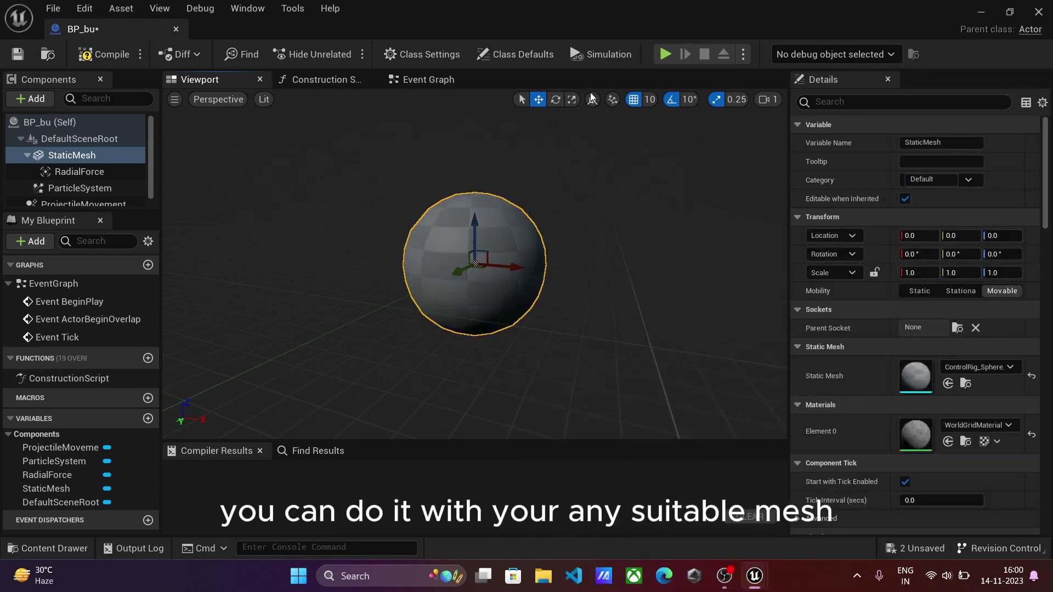
# - Scale the StaticMesh sphere down uniformly to 0.25 on all three axes
pyautogui.click(571, 100)
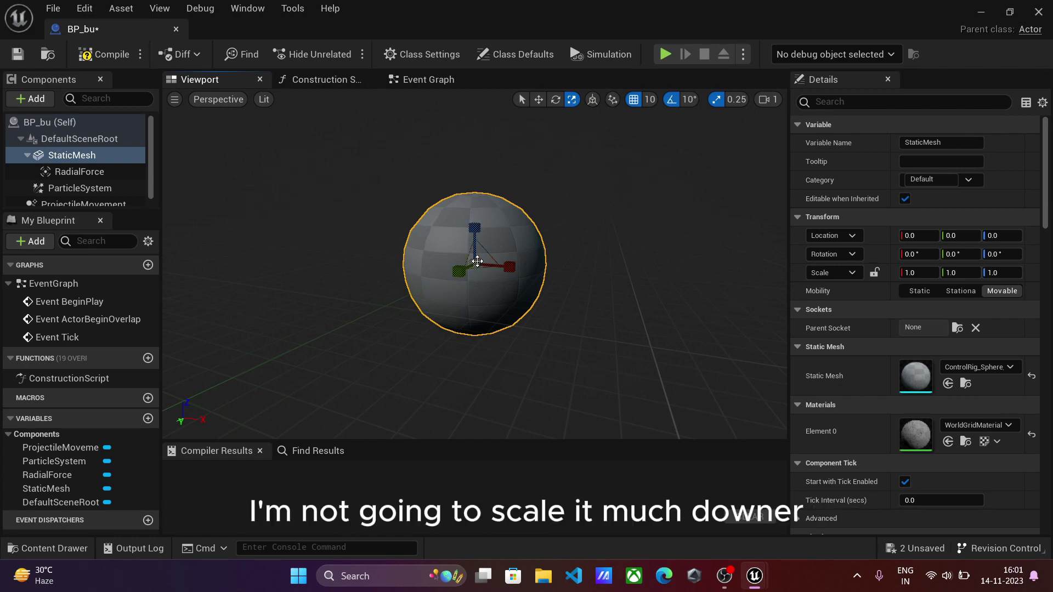
pyautogui.moveTo(550, 272); pyautogui.dragTo(384, 258, button='right')
pyautogui.press('w')
pyautogui.moveTo(460, 263); pyautogui.dragTo(416, 324, button='right')
pyautogui.moveTo(522, 246); pyautogui.dragTo(514, 251)
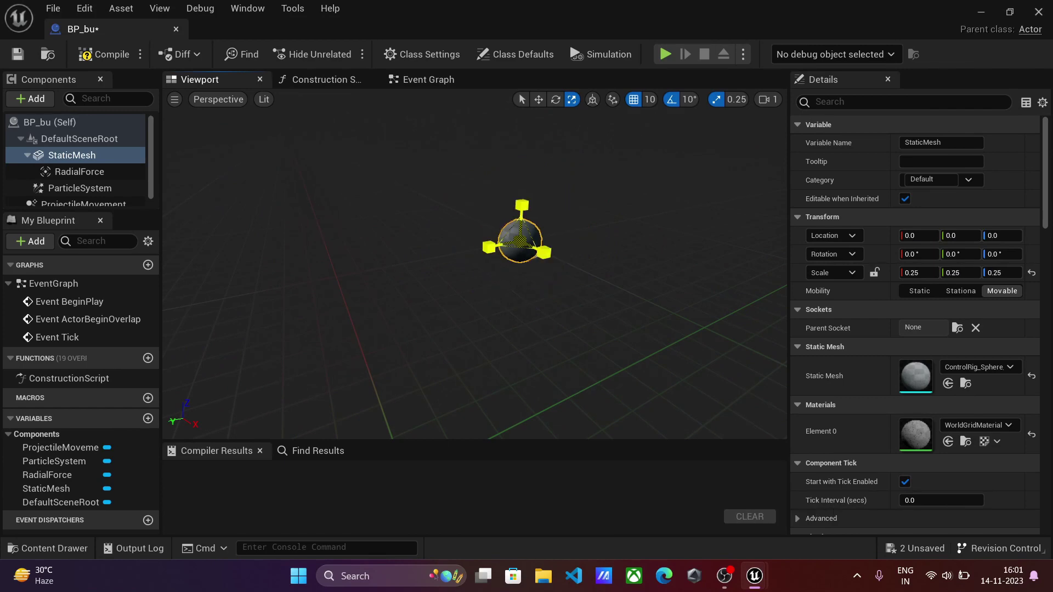
# - Make the StaticMesh component the root of BP_bu in place of DefaultSceneRoot
pyautogui.click(80, 171)
pyautogui.click(76, 155)
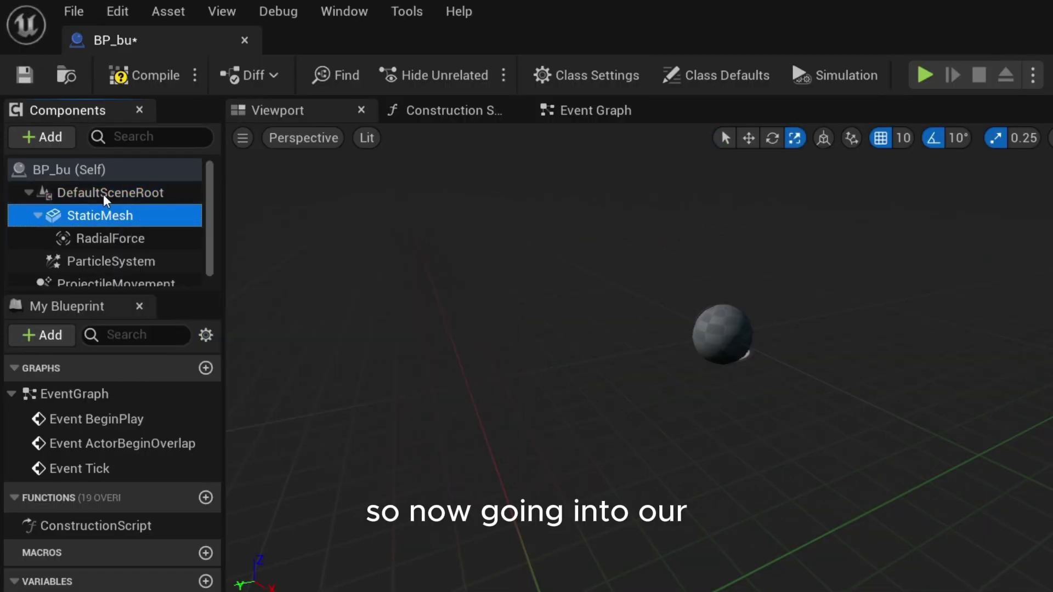
pyautogui.moveTo(104, 195); pyautogui.dragTo(103, 195)
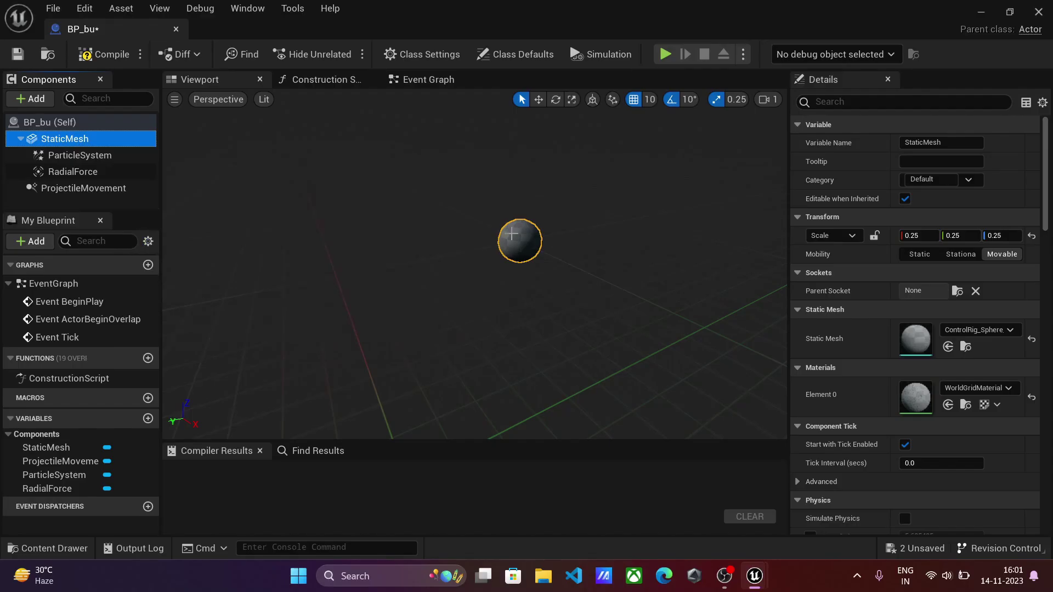
# - Set the Element 0 material of the StaticMesh sphere to the black ViveControllerMaterial
pyautogui.click(722, 334)
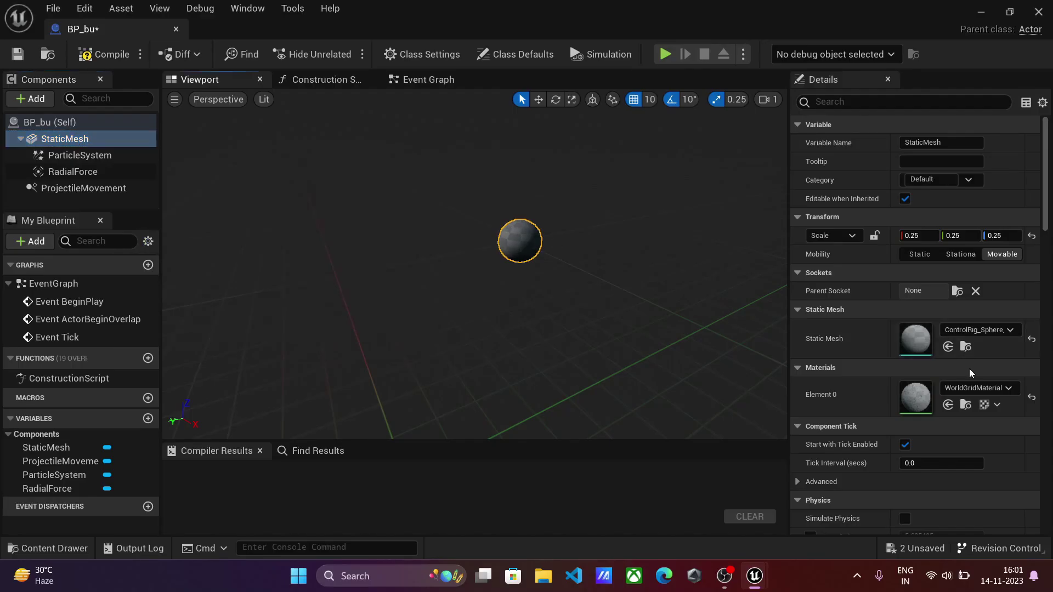
pyautogui.click(978, 387)
pyautogui.scroll(5, 932, 307)
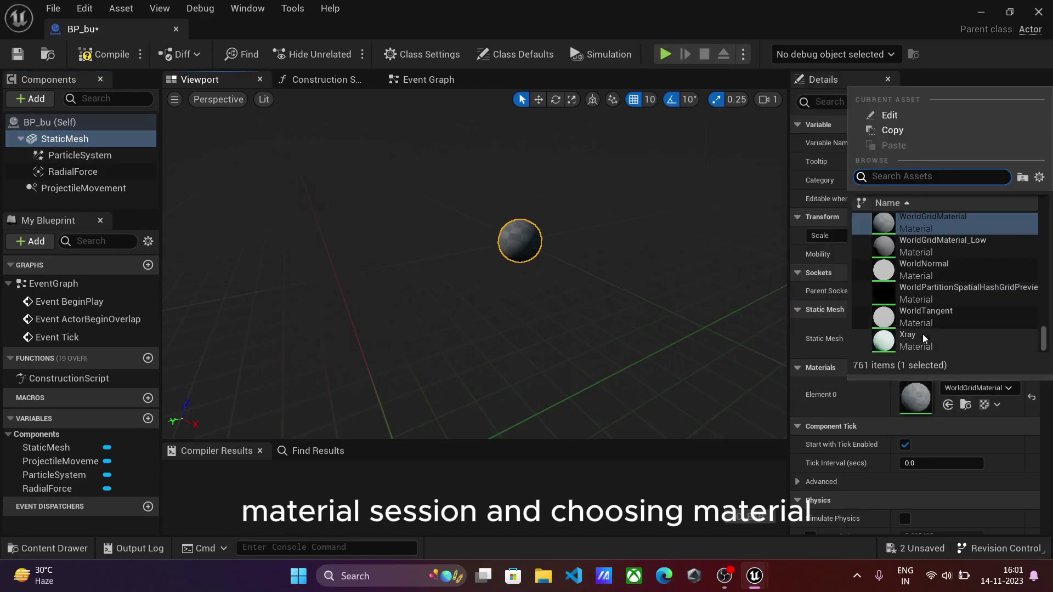
pyautogui.click(932, 302)
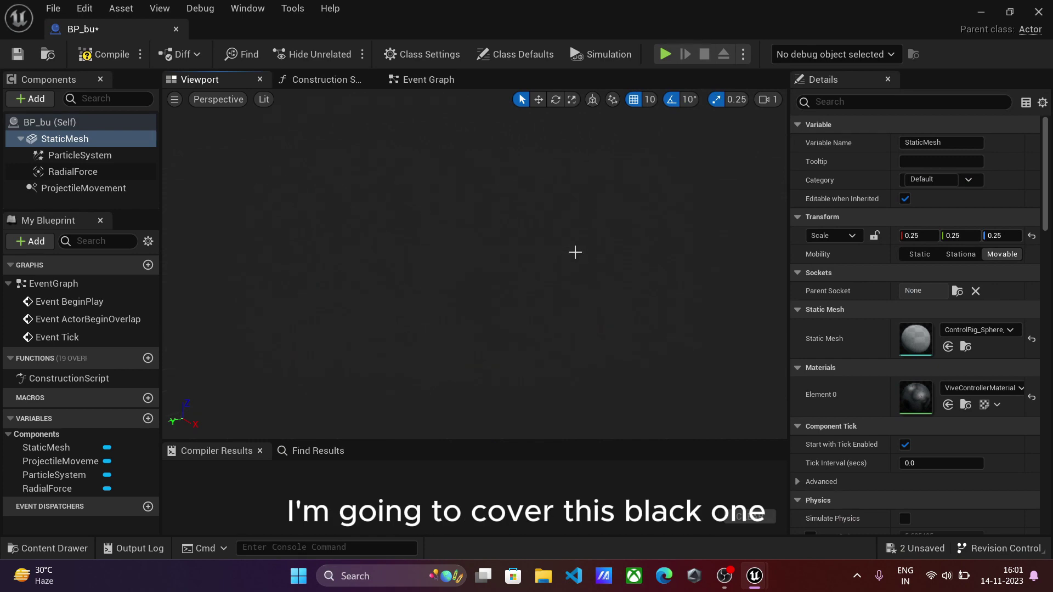
# - Set the ParticleSystem component's template to P_Fire
pyautogui.click(82, 188)
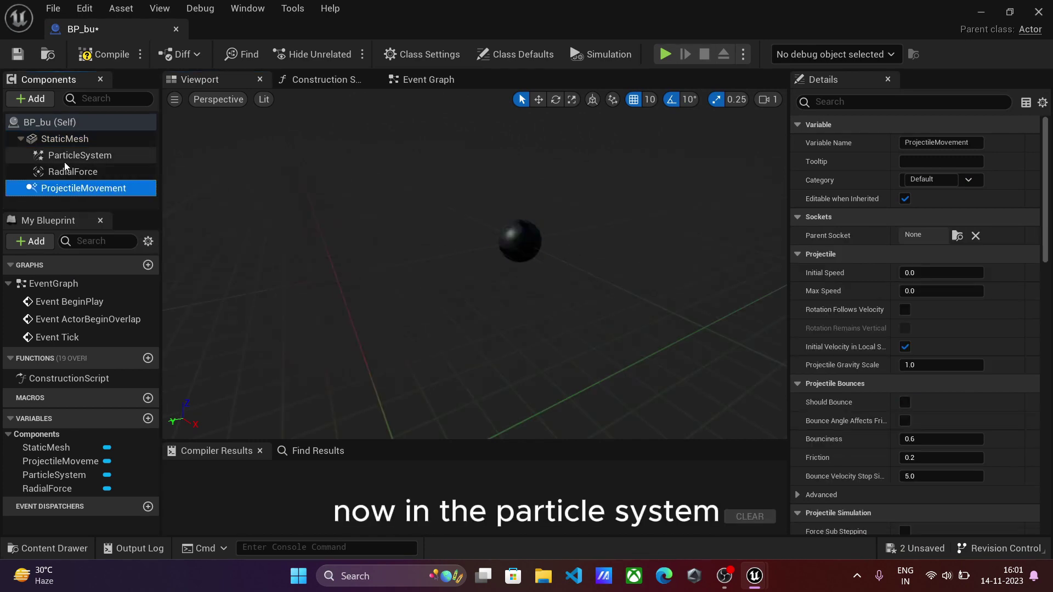
pyautogui.click(66, 157)
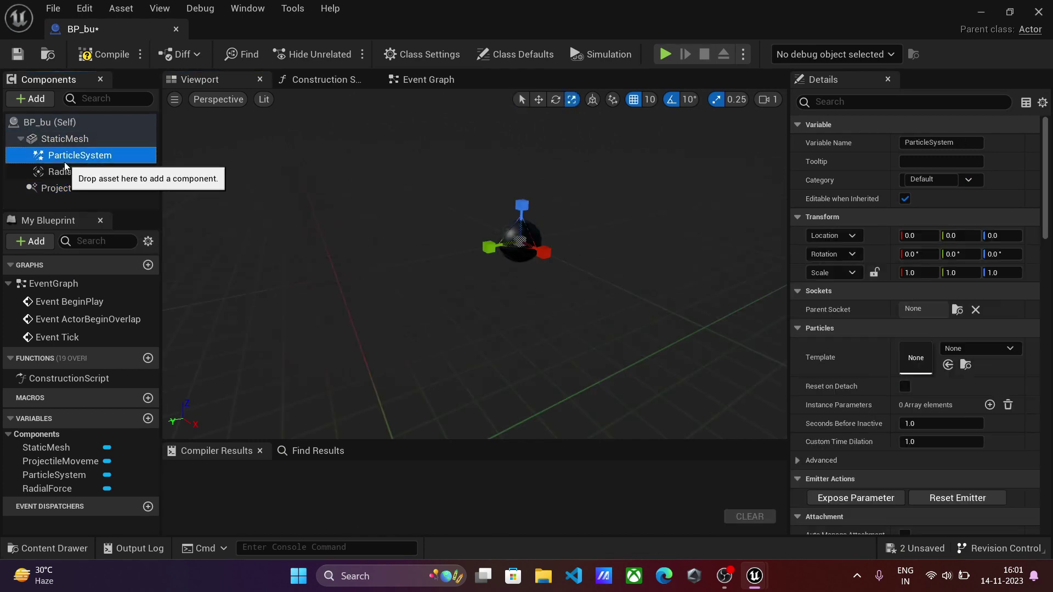
pyautogui.click(980, 349)
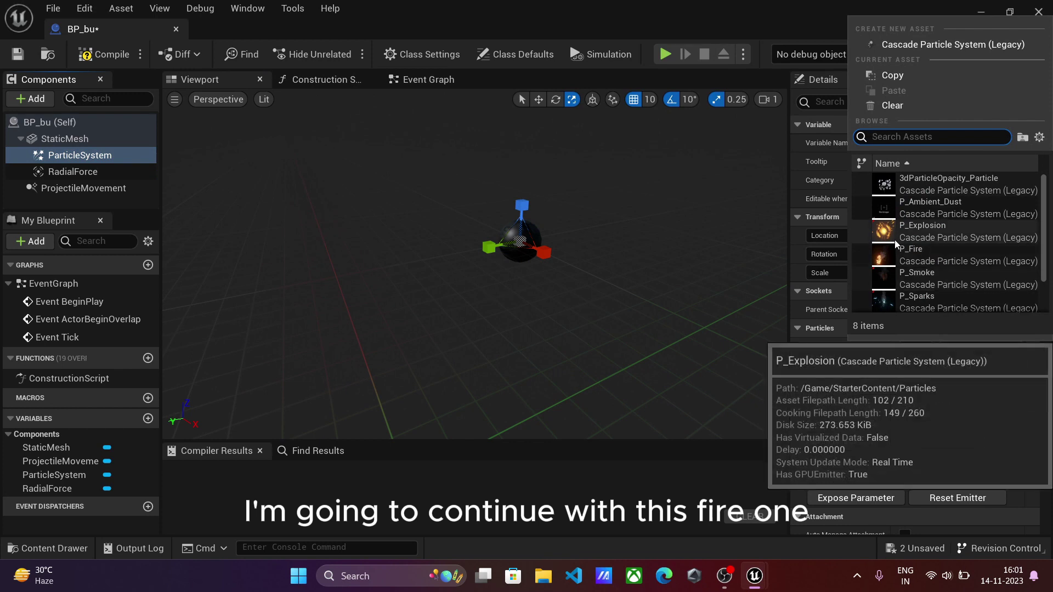
pyautogui.click(897, 253)
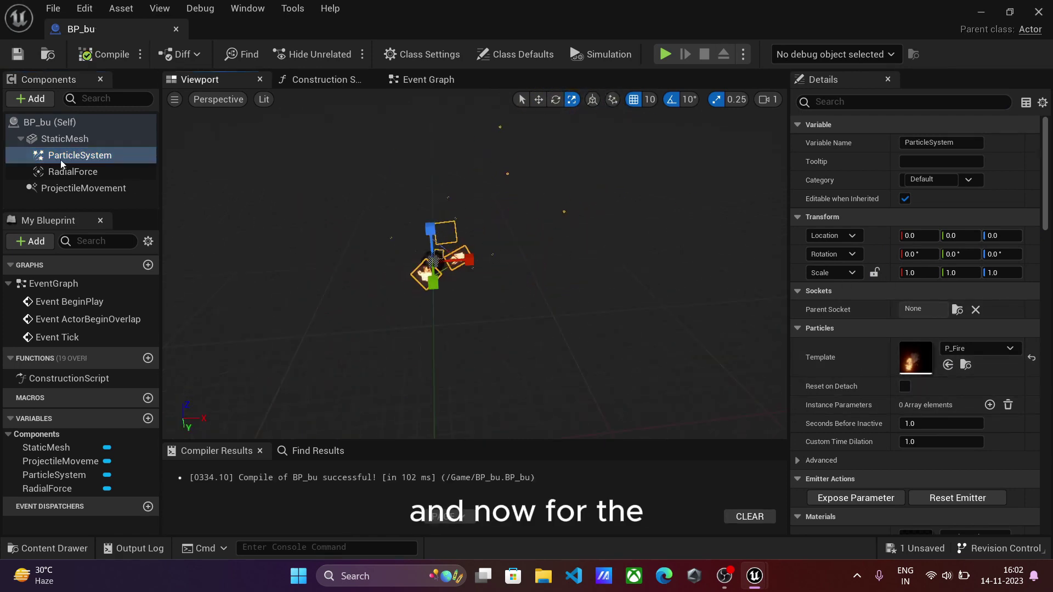
# - Set the RadialForce component's radius to 800, enable Impulse Vel Change, and compile the blueprint
pyautogui.click(73, 171)
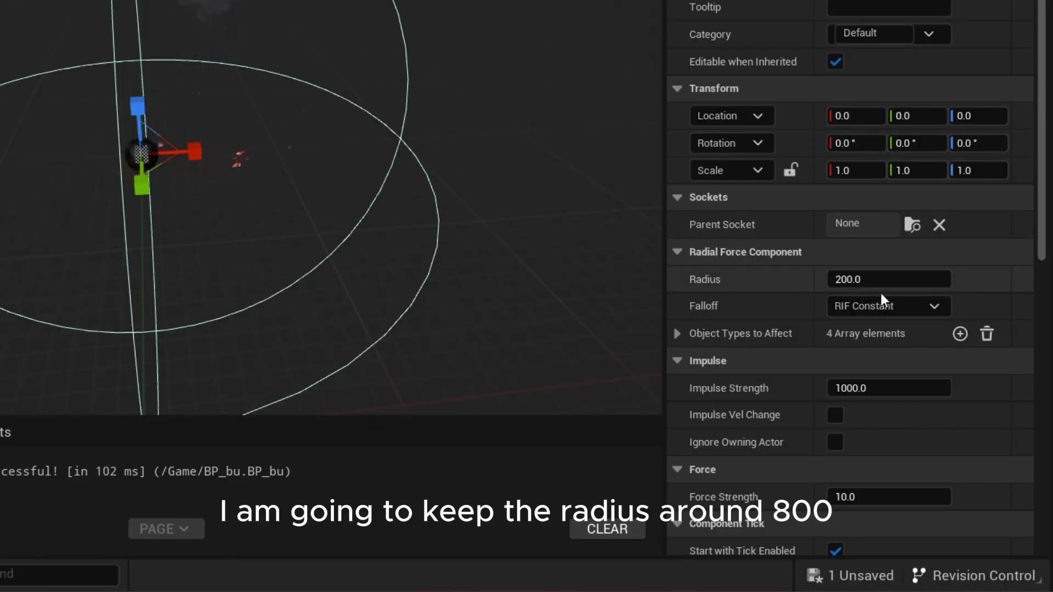
pyautogui.click(877, 289)
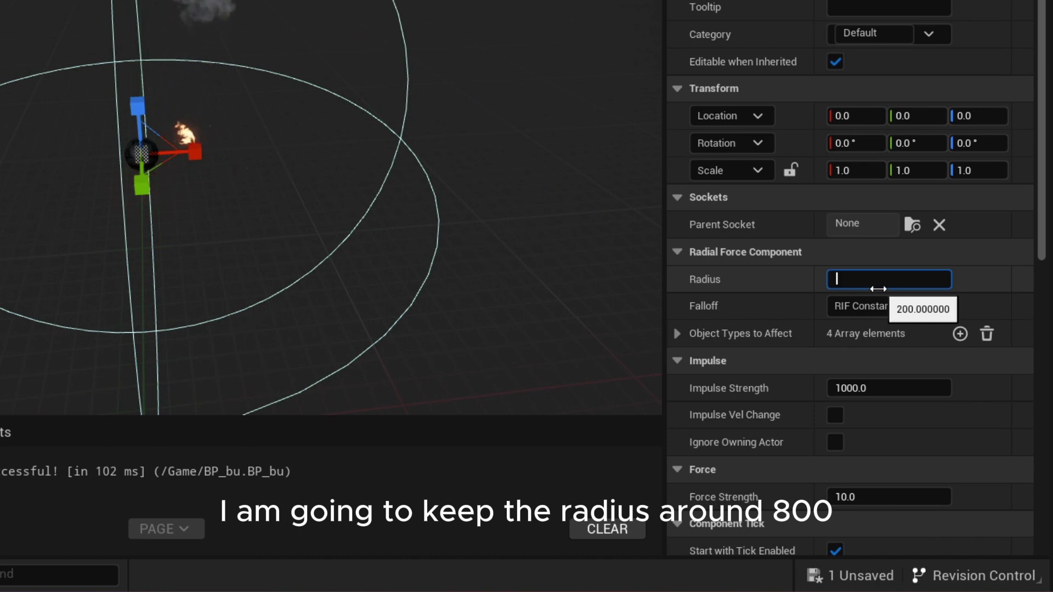
pyautogui.write('800')
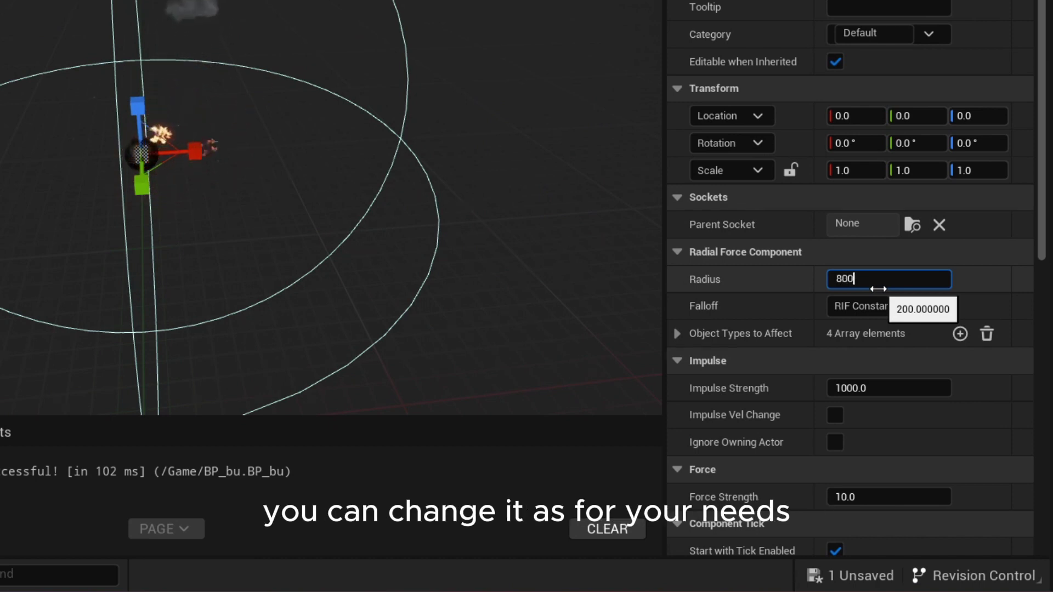
pyautogui.press('Return')
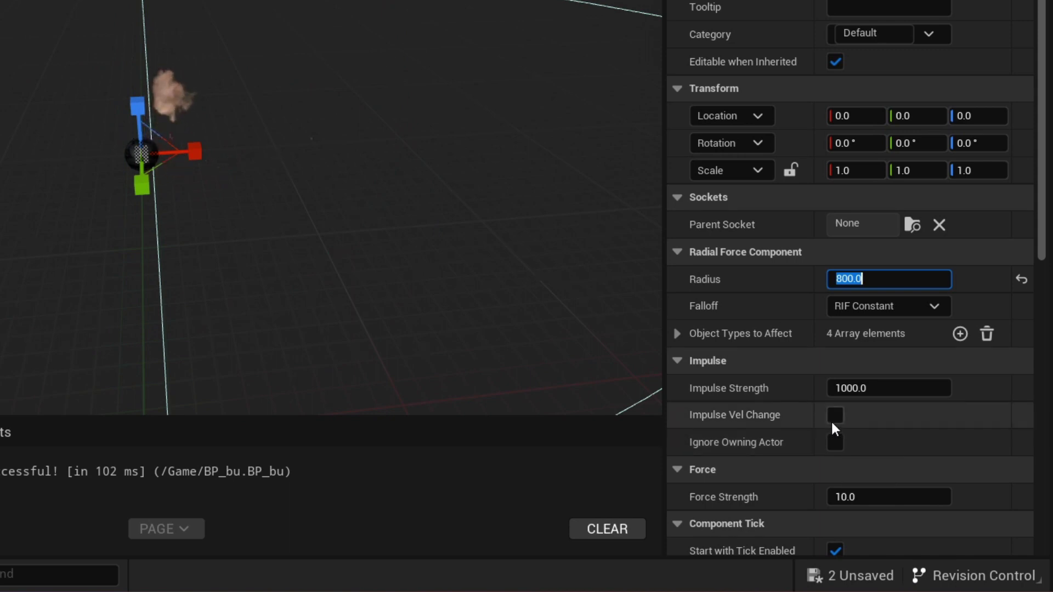
pyautogui.scroll(-2, 838, 416)
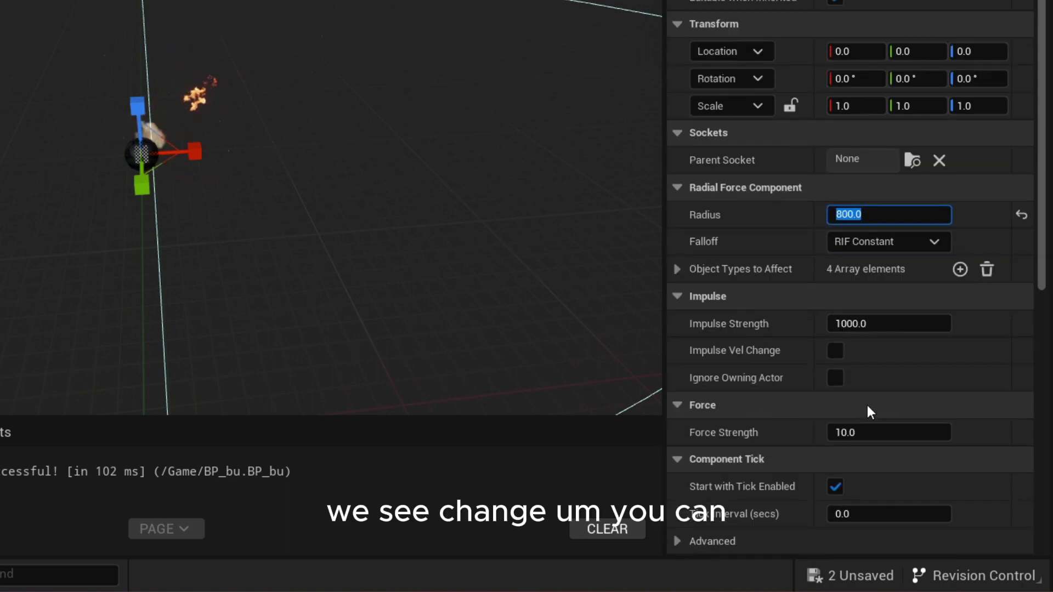
pyautogui.click(831, 353)
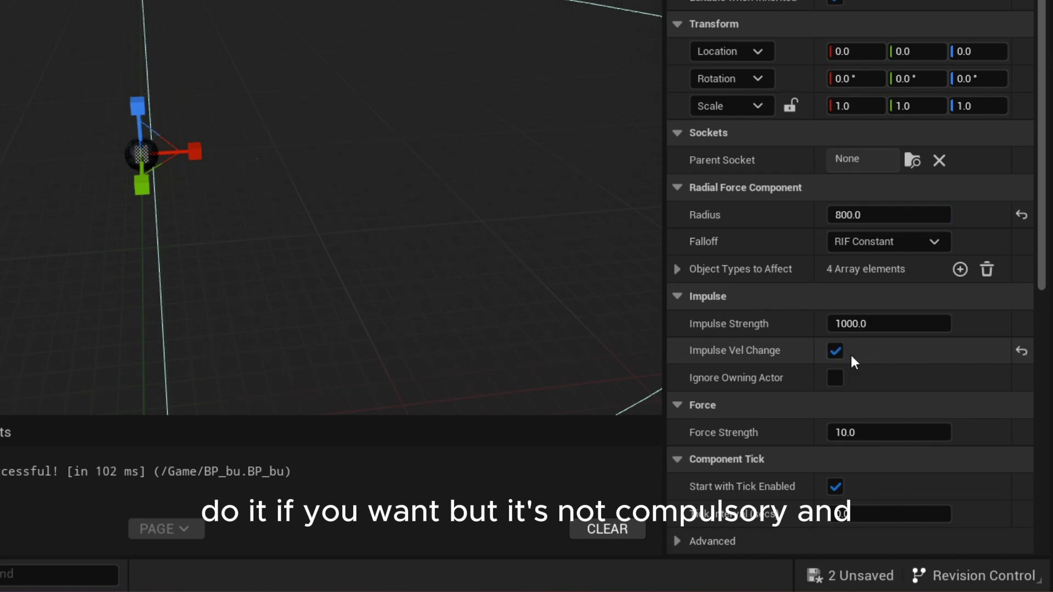
pyautogui.scroll(-2, 851, 355)
pyautogui.scroll(4, 777, 264)
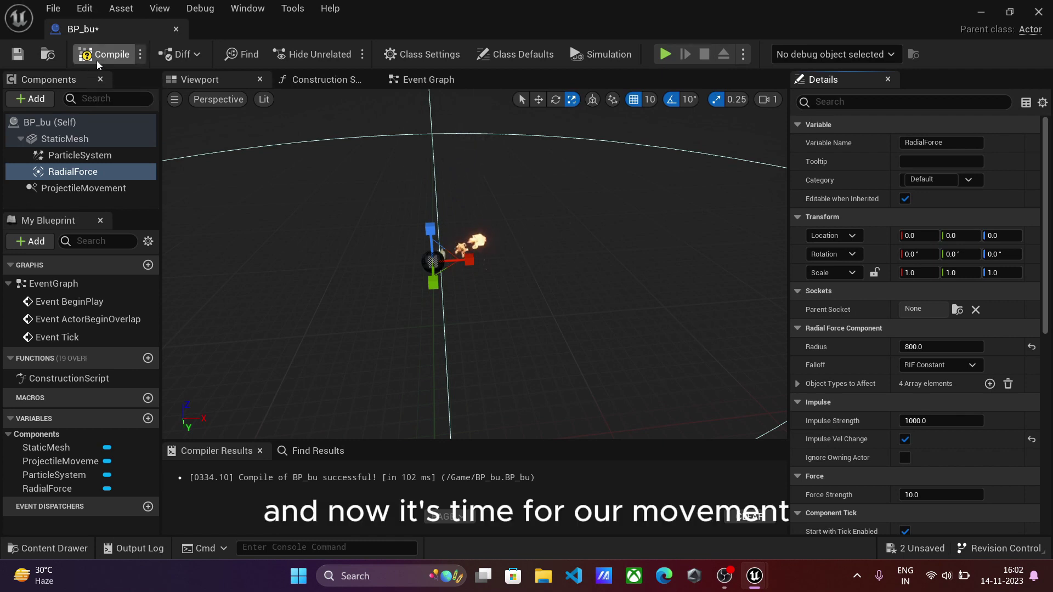
pyautogui.click(100, 57)
# - Set the ProjectileMovement component's Initial Speed to 2000 and Max Speed to 2500
pyautogui.click(77, 188)
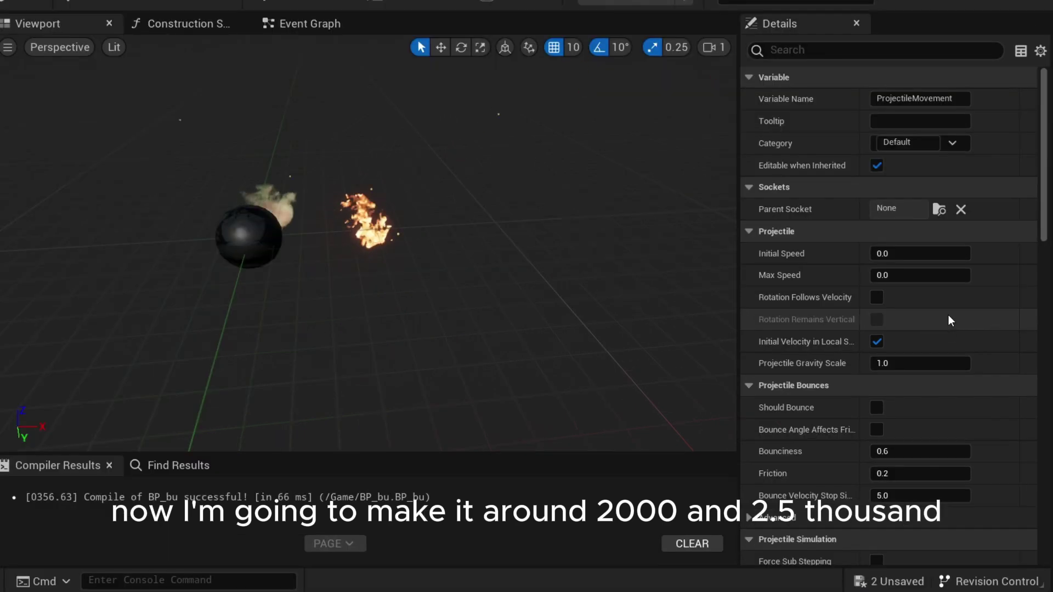
pyautogui.click(936, 253)
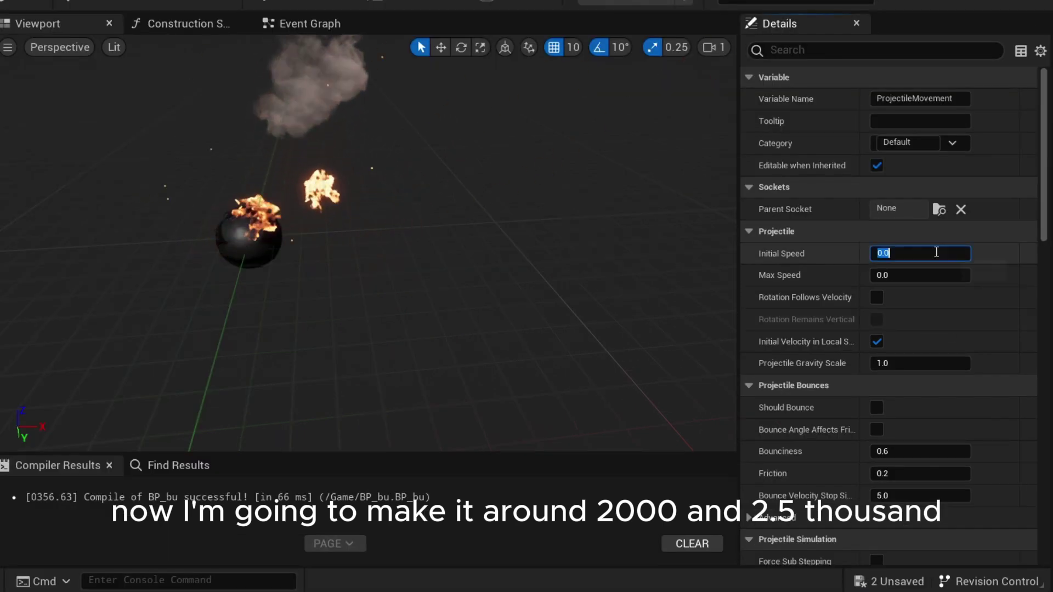
pyautogui.write('200')
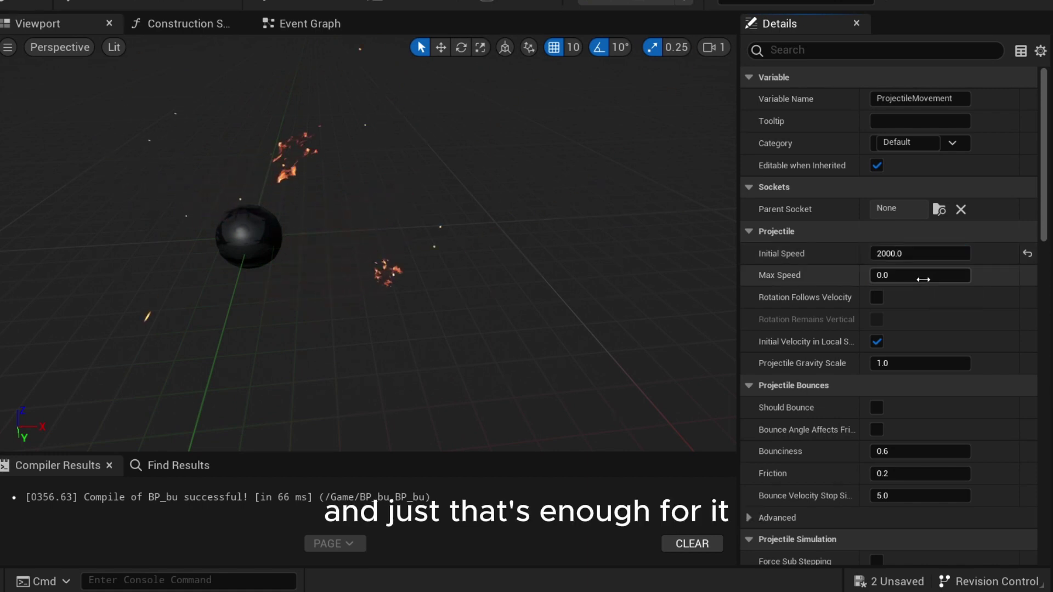
pyautogui.click(870, 277)
pyautogui.write('250')
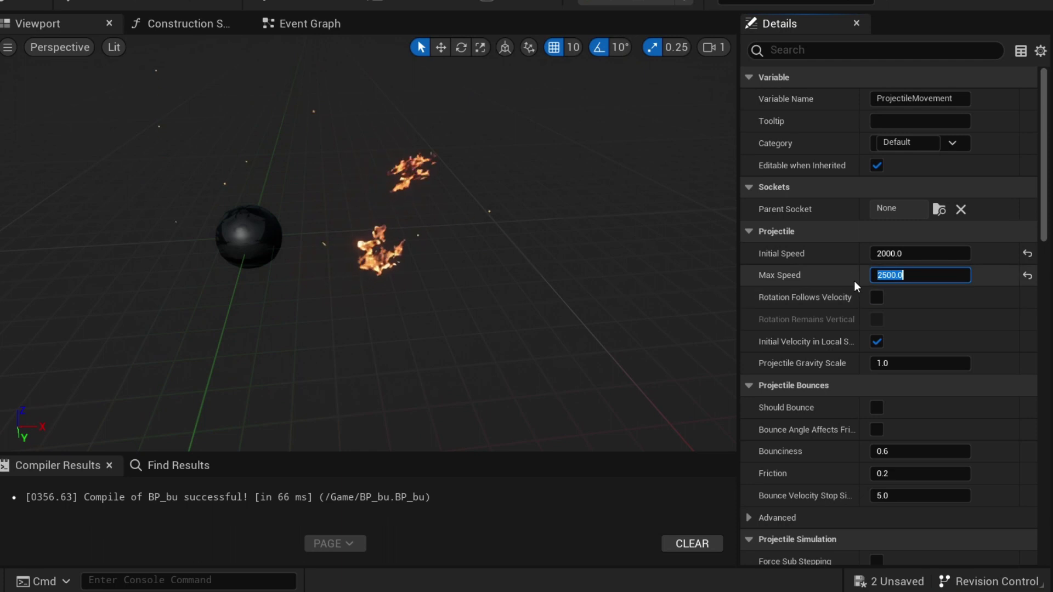
pyautogui.click(853, 281)
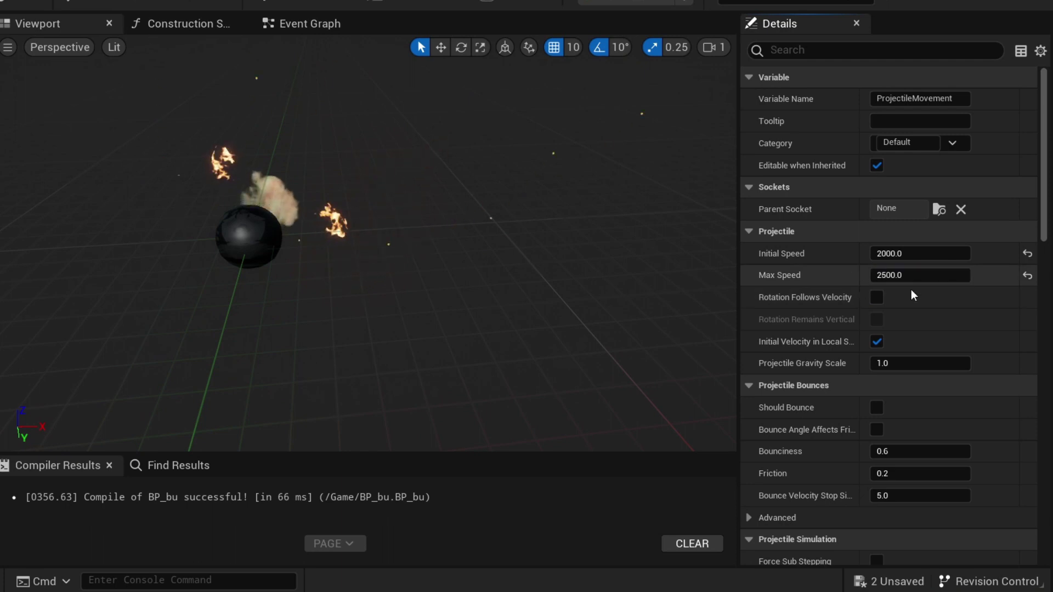
pyautogui.scroll(-1, 836, 314)
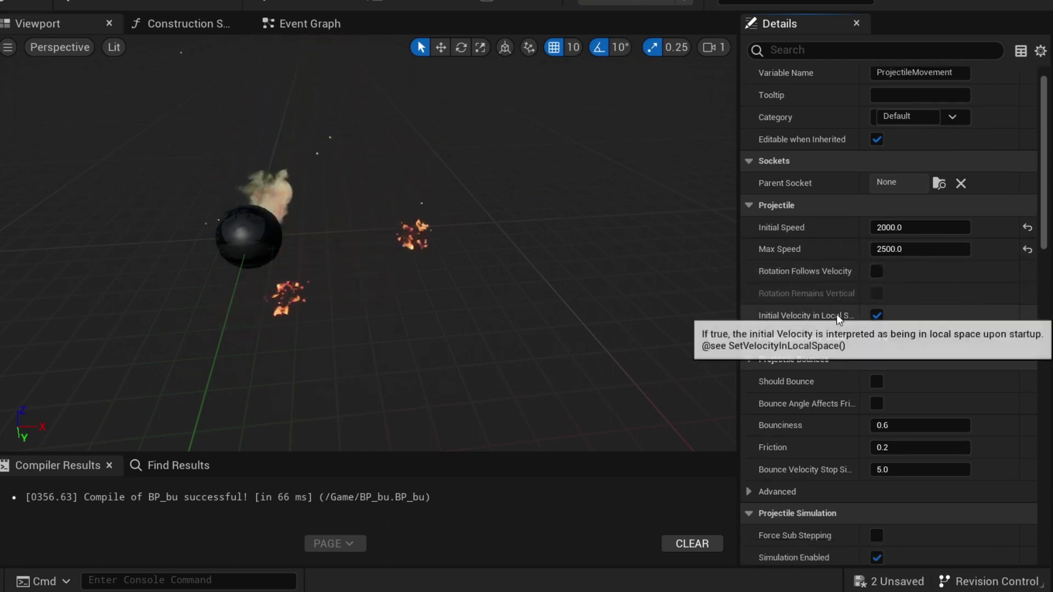
pyautogui.scroll(-12, 869, 380)
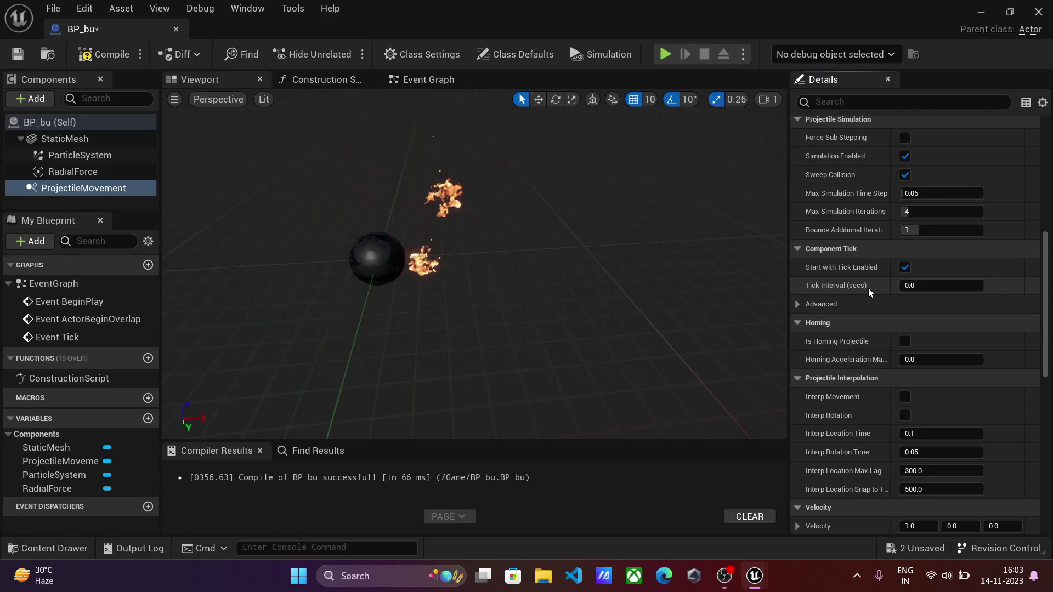
pyautogui.scroll(-4, 832, 273)
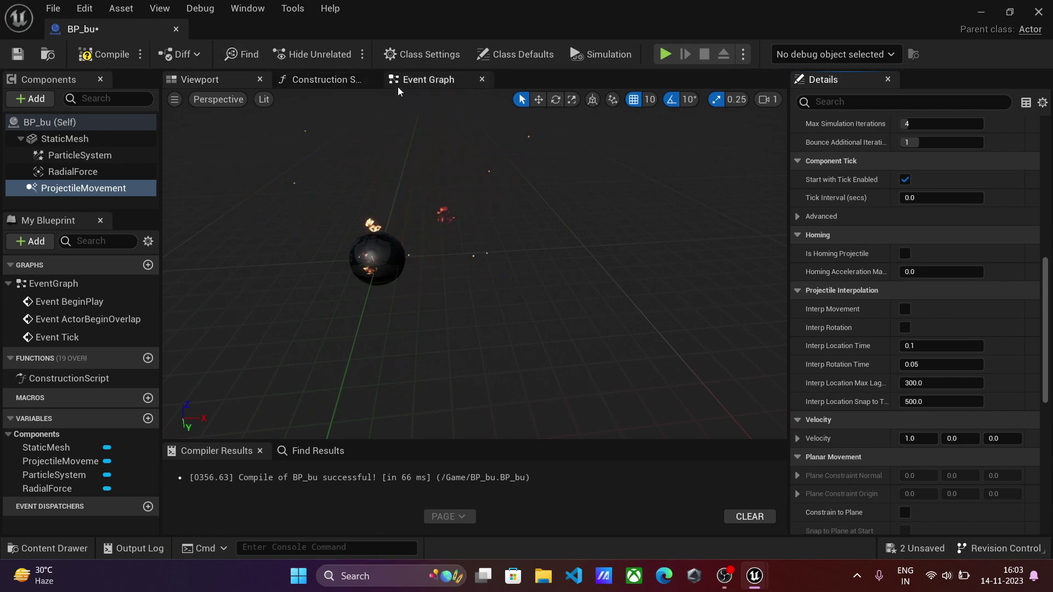
# - Delete all the default disabled event nodes from the blueprint's Event Graph
pyautogui.click(419, 79)
pyautogui.scroll(-1, 469, 184)
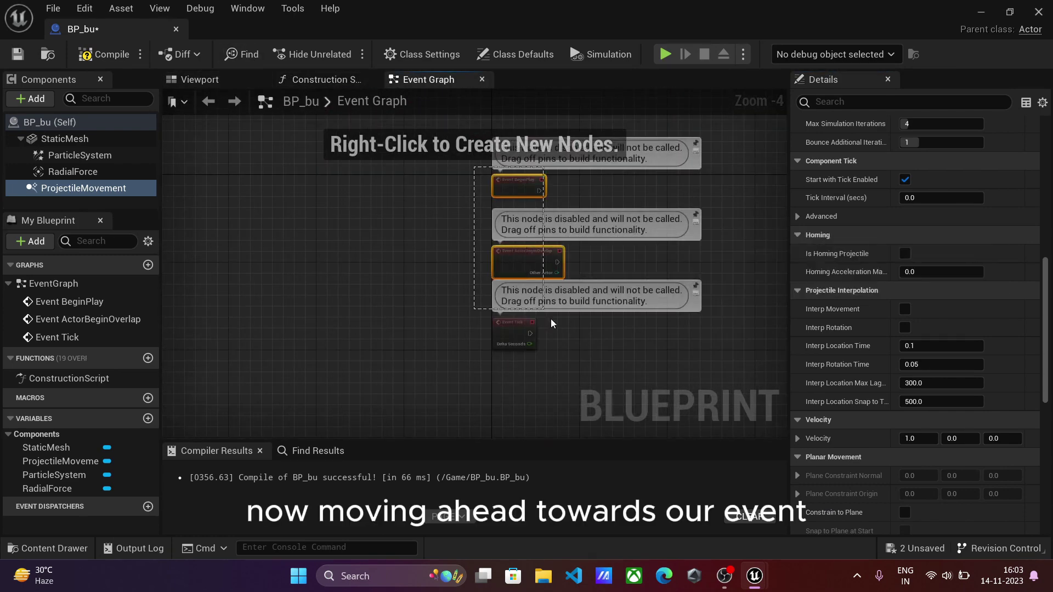
pyautogui.moveTo(553, 324); pyautogui.dragTo(578, 355)
pyautogui.press('Delete')
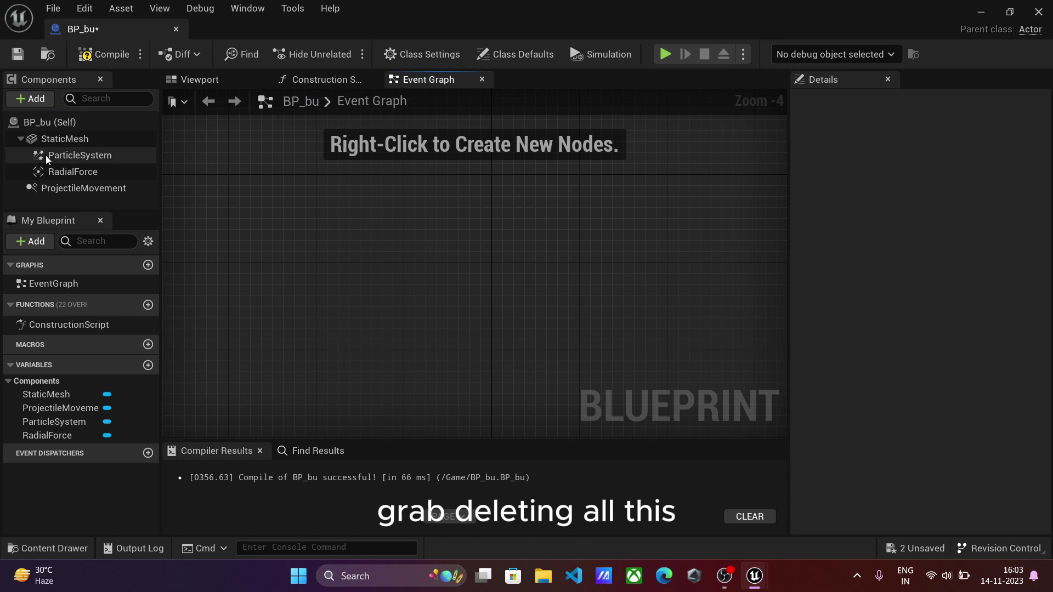
# - Add an On Component Hit event for the StaticMesh component to the Event Graph
pyautogui.click(54, 139)
pyautogui.scroll(-5, 949, 415)
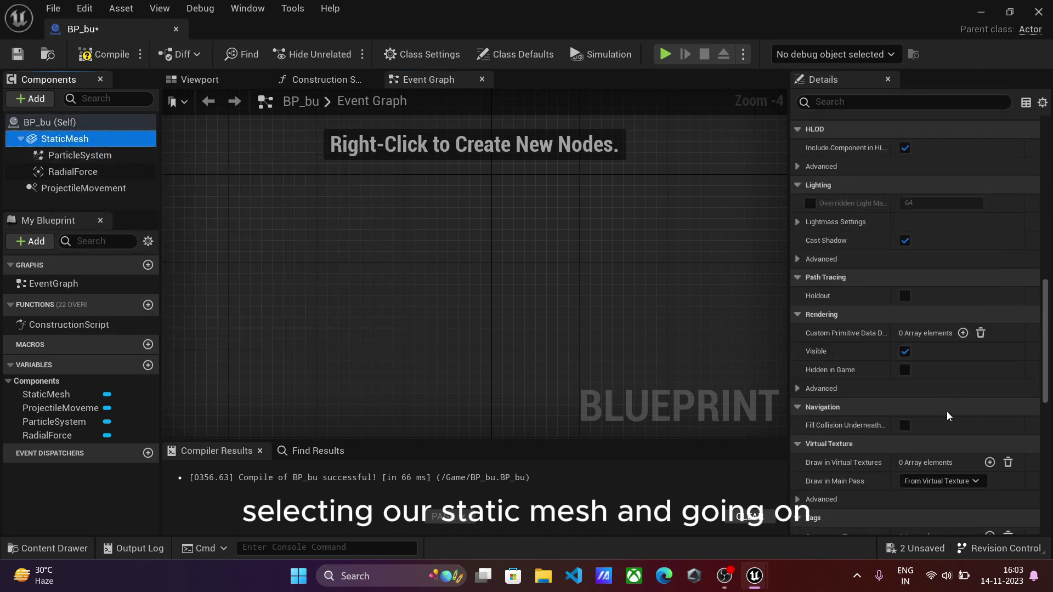
pyautogui.scroll(-5, 995, 432)
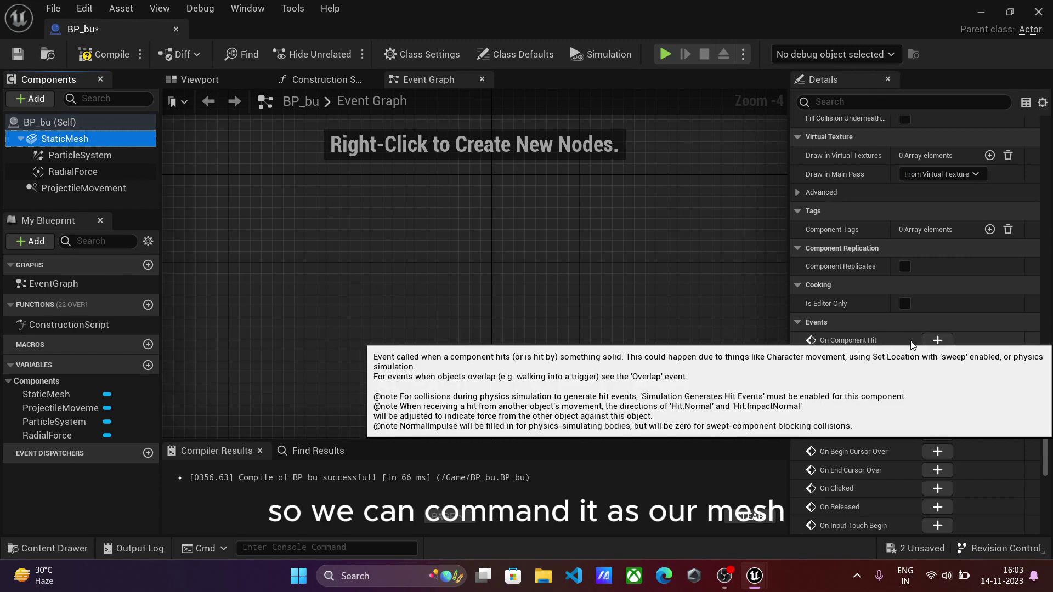
pyautogui.click(938, 341)
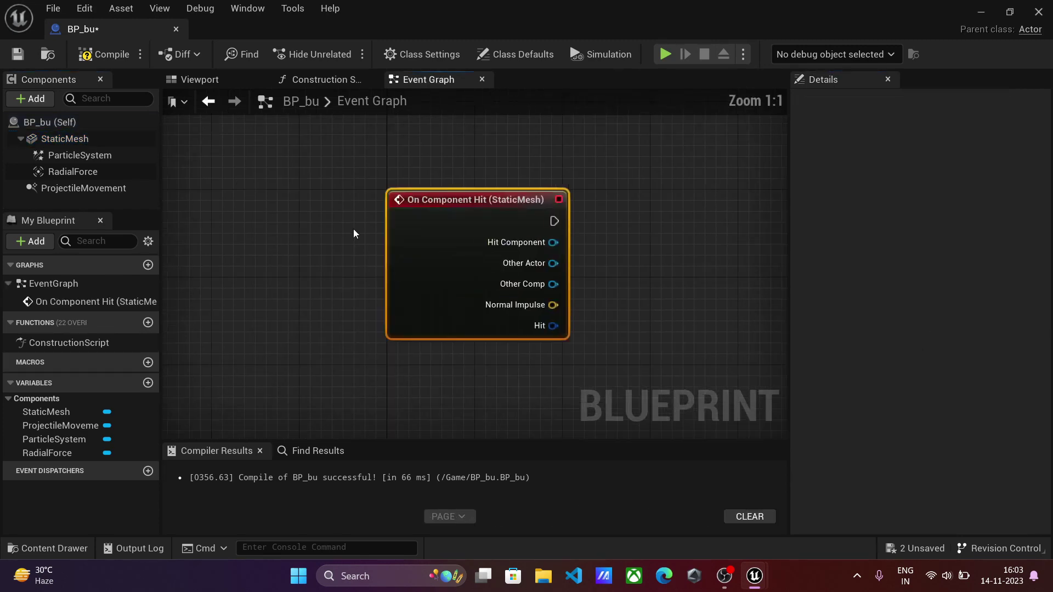
# - Add a Spawn System at Location node that runs from the On Component Hit event's execution output
pyautogui.moveTo(506, 214)
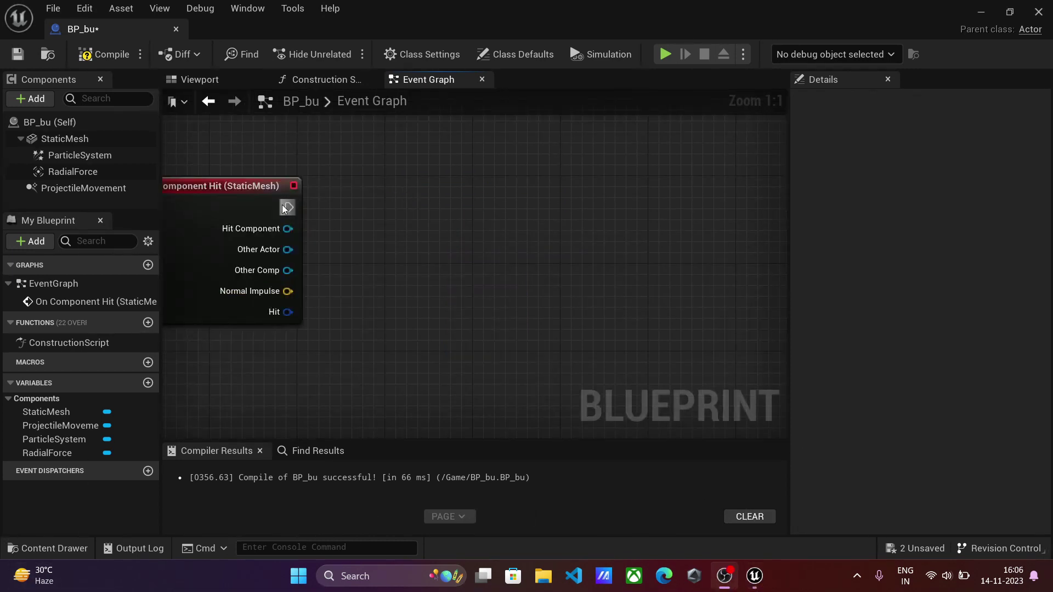
pyautogui.moveTo(396, 220); pyautogui.dragTo(396, 220)
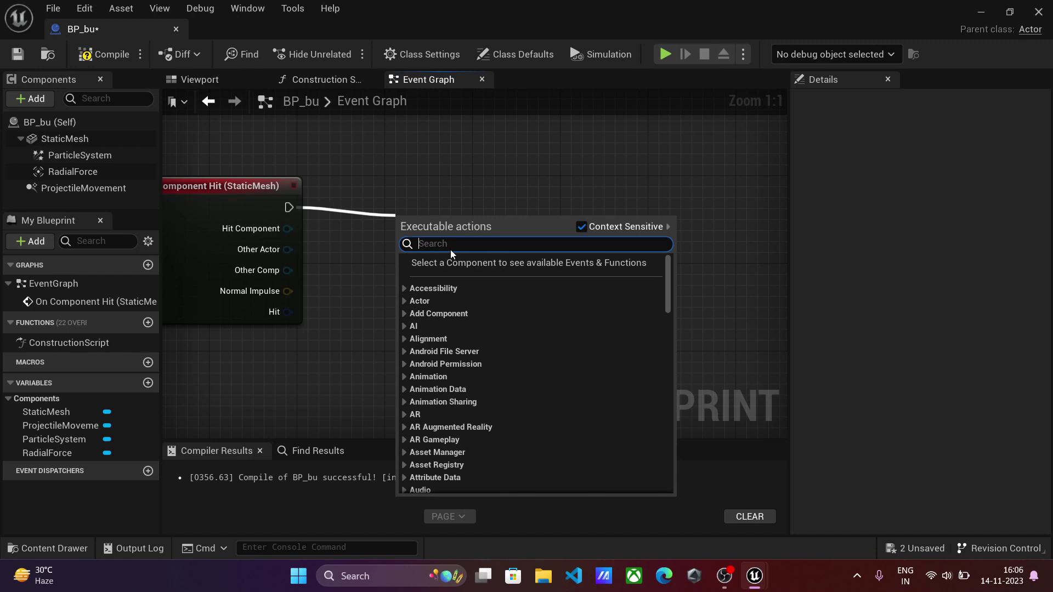
pyautogui.write('spaw')
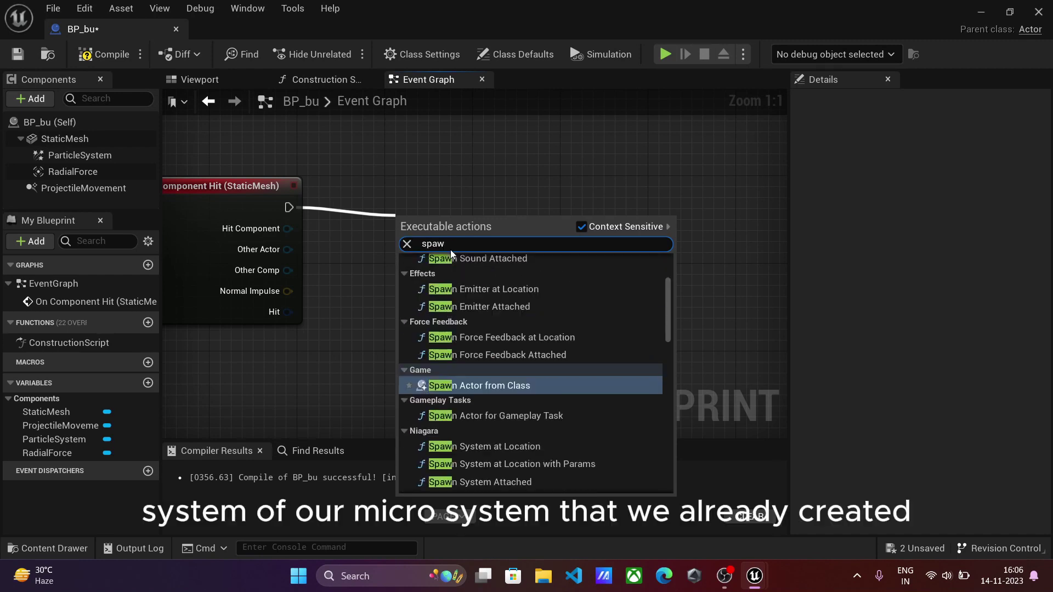
pyautogui.write('n ')
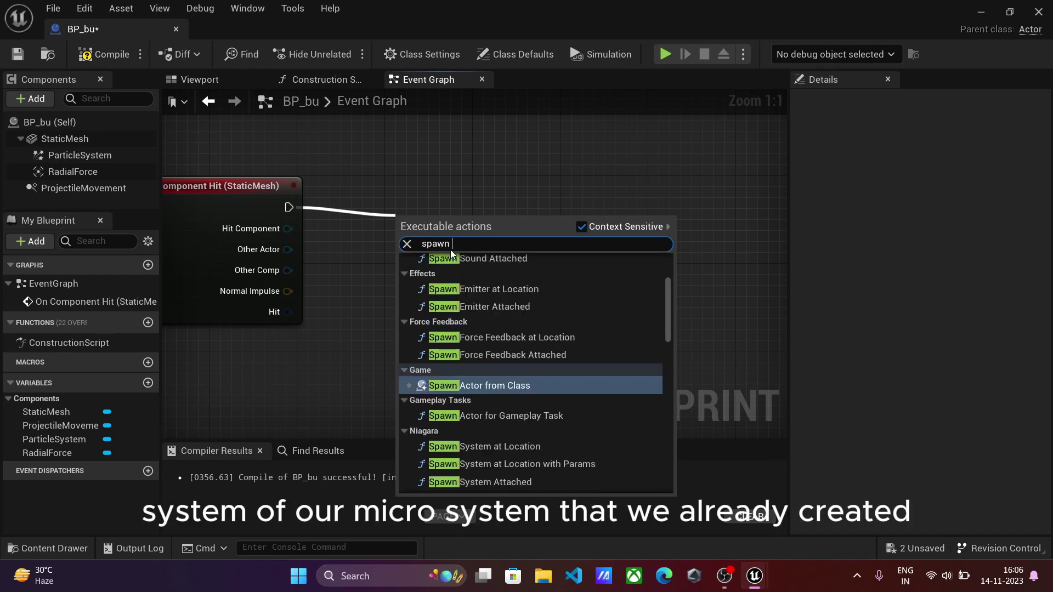
pyautogui.write('syste')
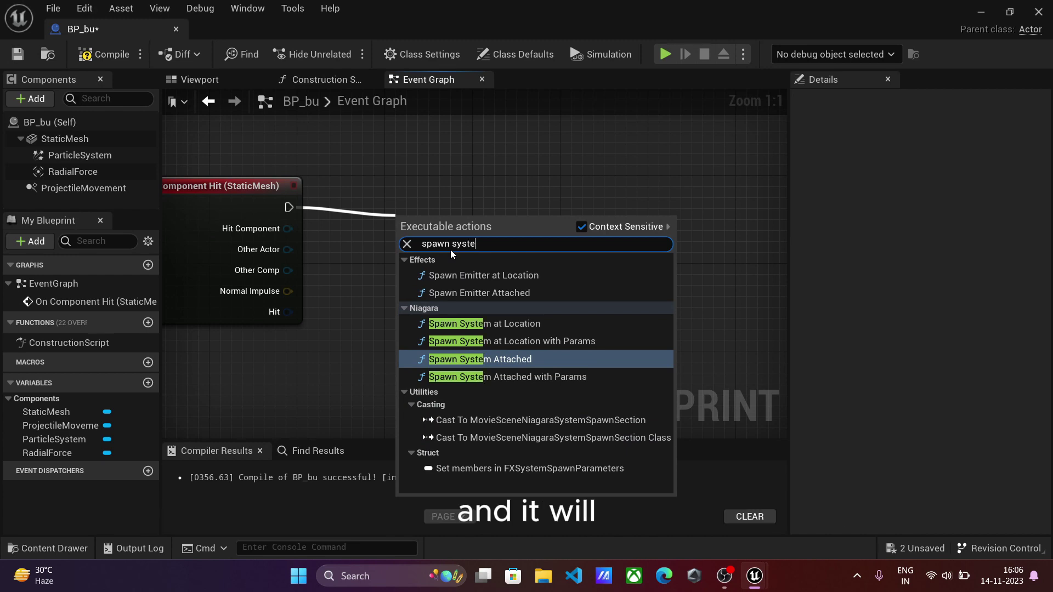
pyautogui.click(485, 323)
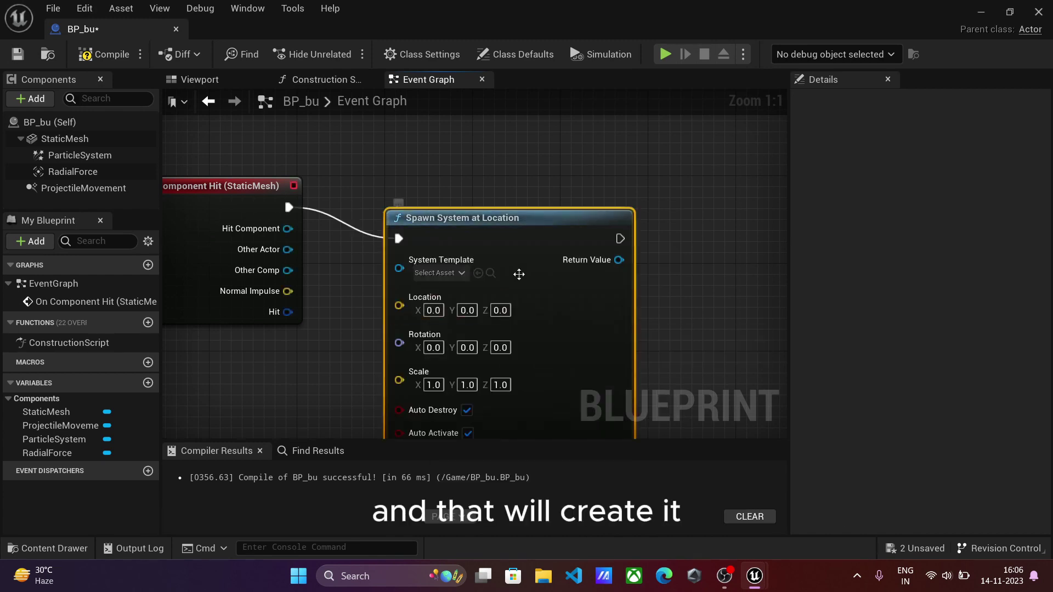
# - Add a StaticMesh reference with a Get World Location node and connect its return value to Spawn System at Location's Location input
pyautogui.moveTo(548, 198); pyautogui.dragTo(624, 11, button='right')
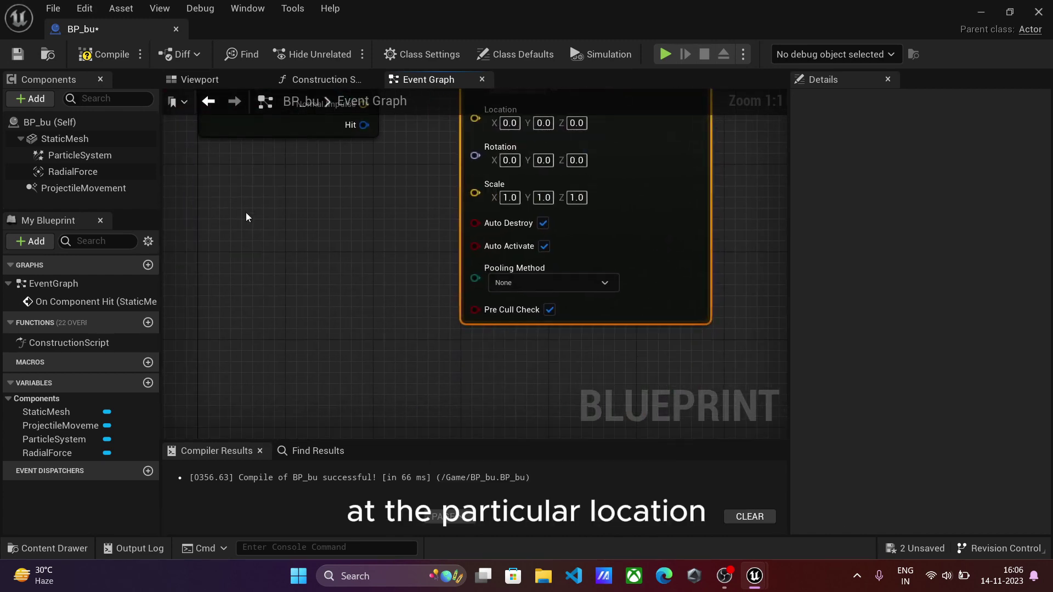
pyautogui.scroll(-3, 246, 218)
pyautogui.click(61, 139)
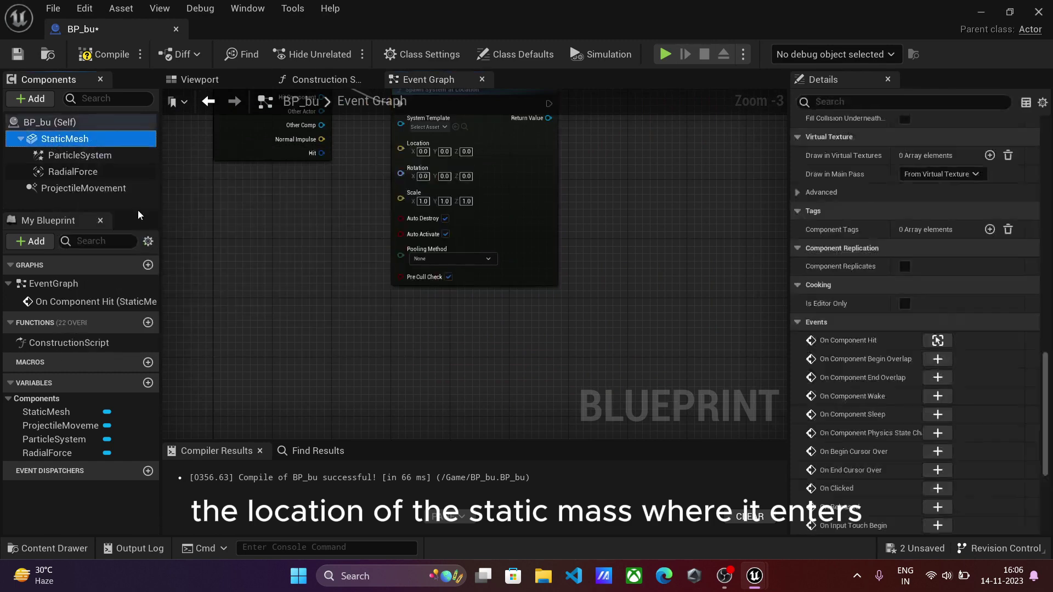
pyautogui.moveTo(211, 230); pyautogui.dragTo(240, 262)
pyautogui.write('get world')
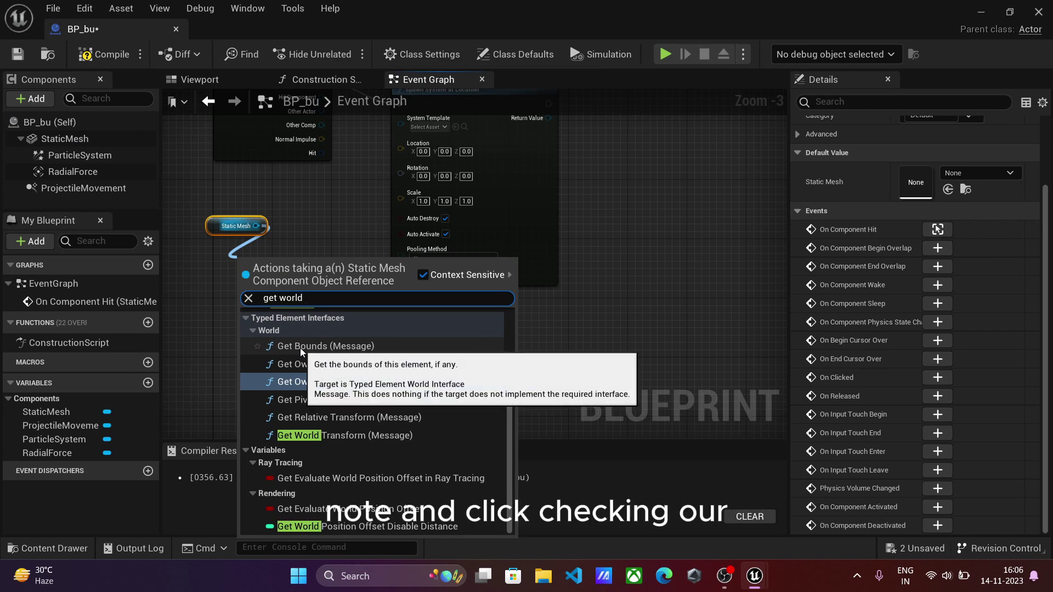
pyautogui.write(' lo')
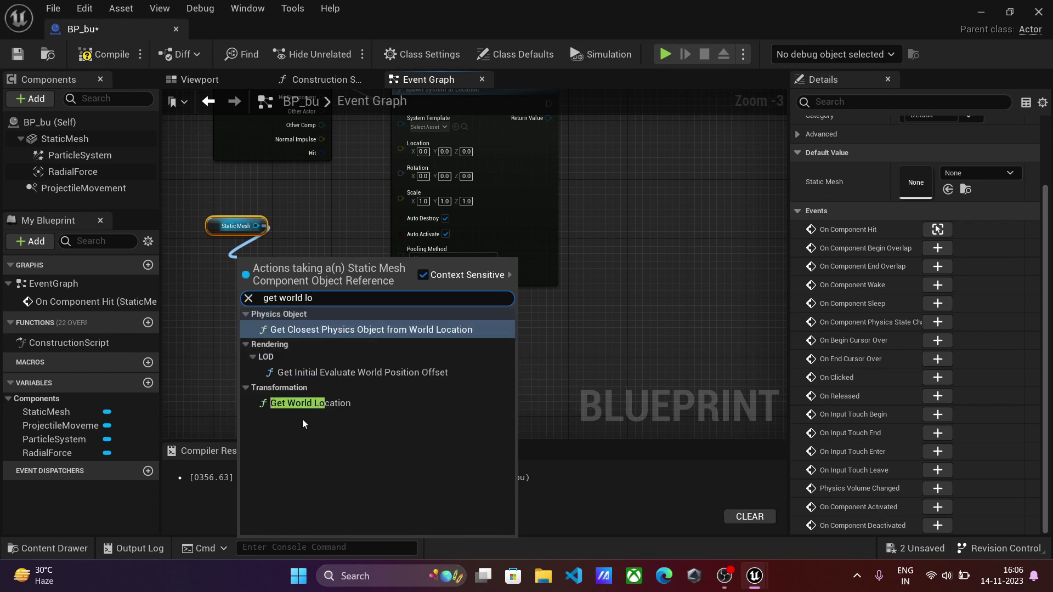
pyautogui.click(304, 403)
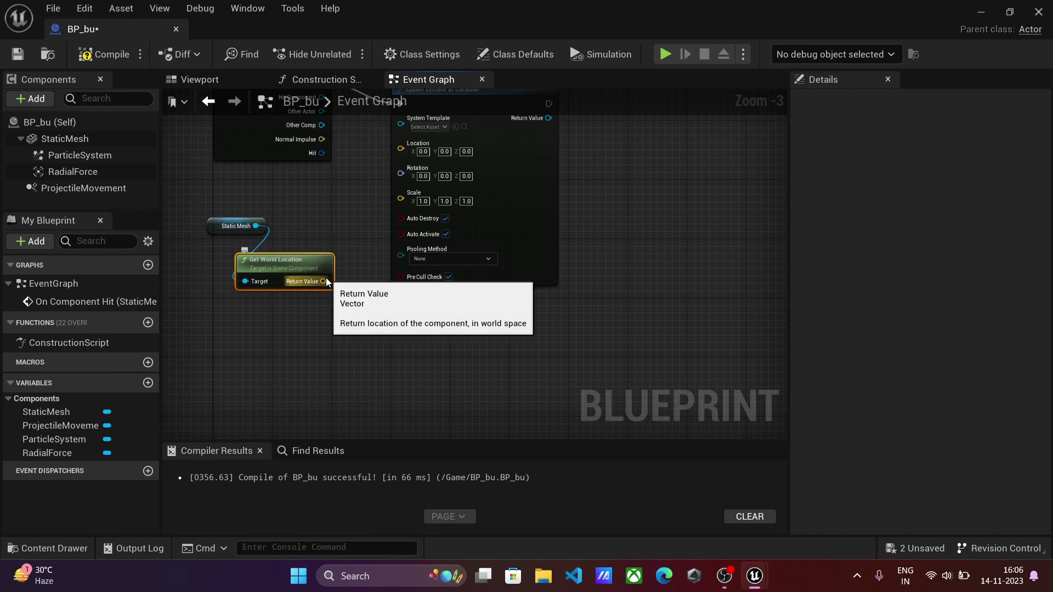
pyautogui.moveTo(326, 279); pyautogui.dragTo(402, 148)
# - Set the Spawn System at Location node's System Template to NG_Explosion and compile the blueprint
pyautogui.moveTo(593, 162); pyautogui.dragTo(624, 296, button='right')
pyautogui.scroll(3, 506, 270)
pyautogui.click(434, 261)
pyautogui.scroll(-3, 467, 357)
pyautogui.write('NG')
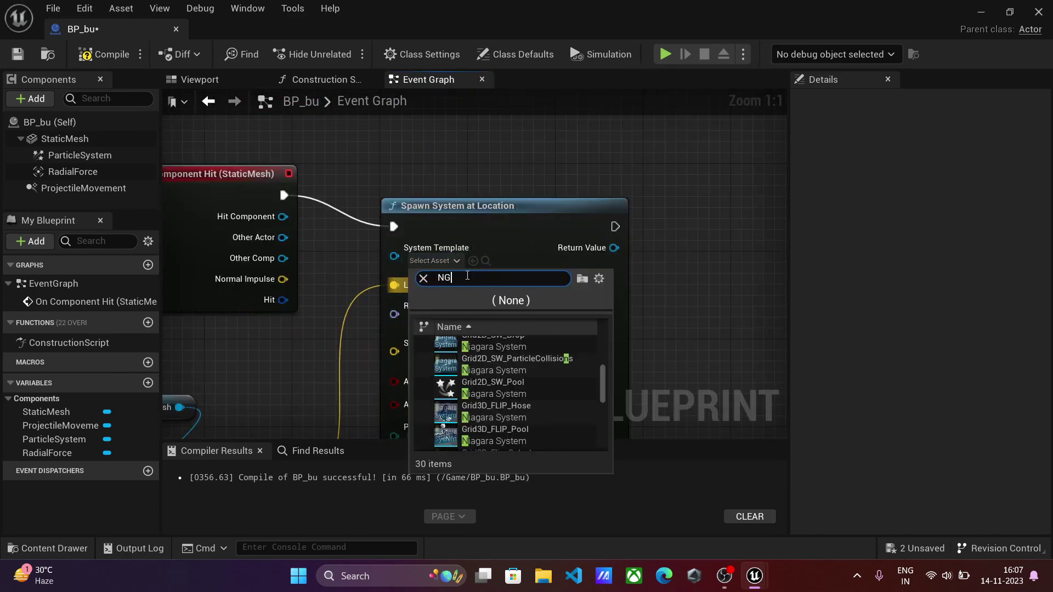
pyautogui.click(493, 348)
pyautogui.scroll(-2, 571, 307)
pyautogui.moveTo(738, 310); pyautogui.dragTo(689, 258, button='right')
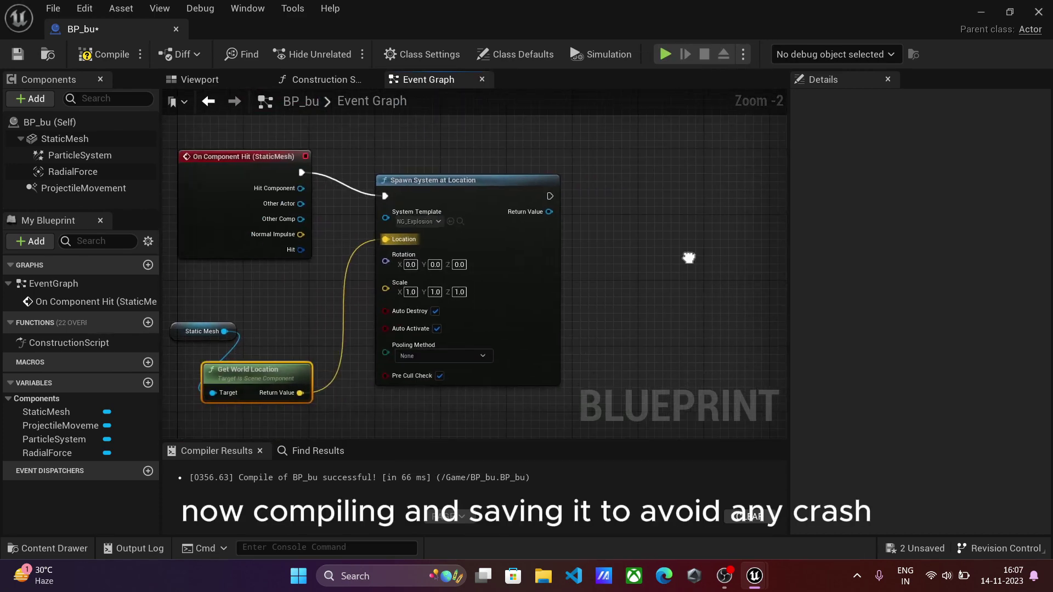
pyautogui.click(88, 56)
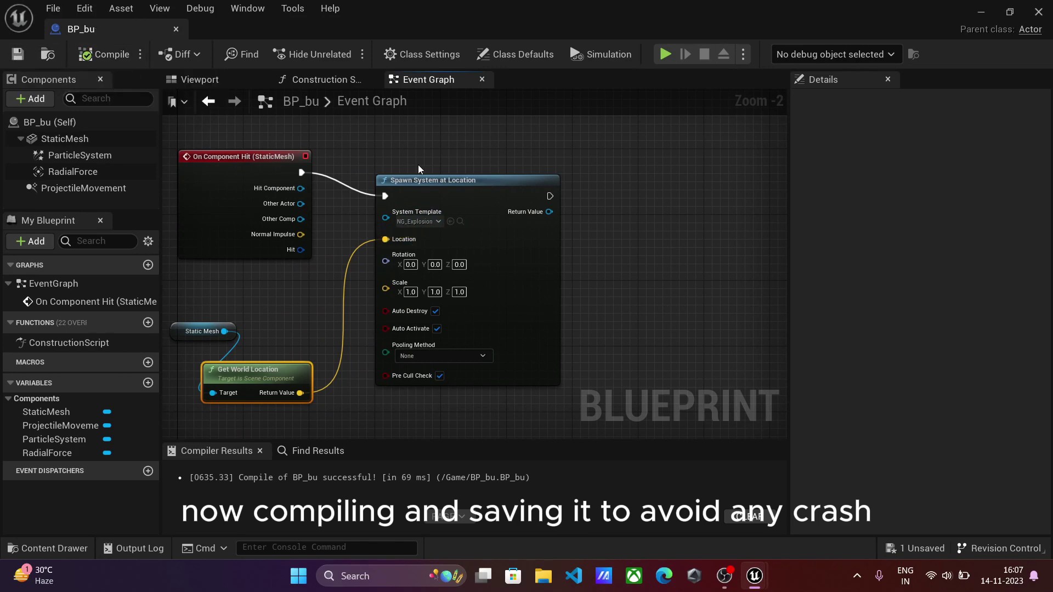
# - Set the Spawn System at Location node's scale to 2.0 on X, Y and Z
pyautogui.scroll(-1, 419, 169)
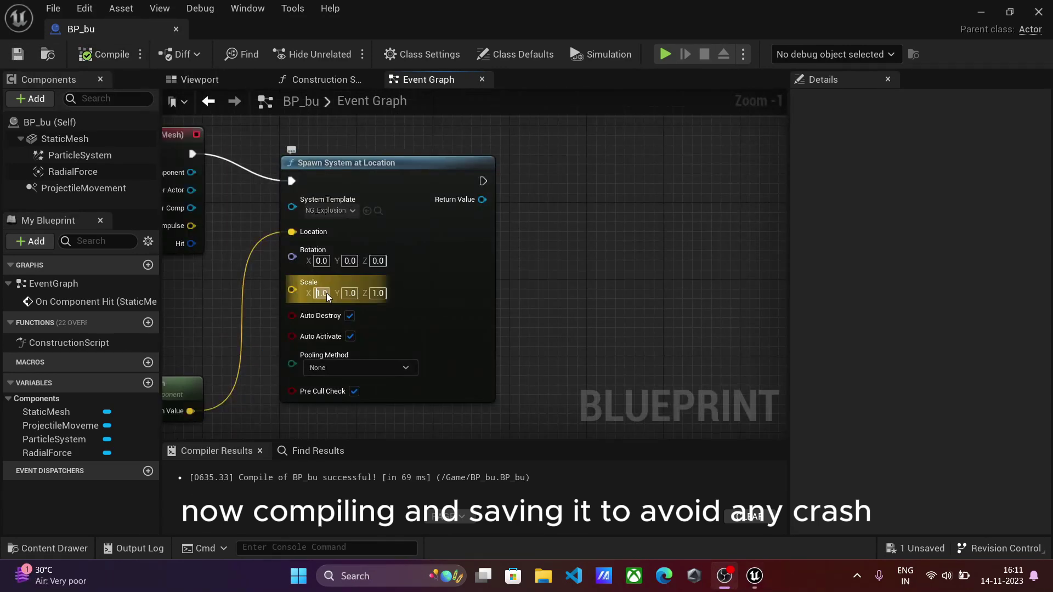
pyautogui.write('2')
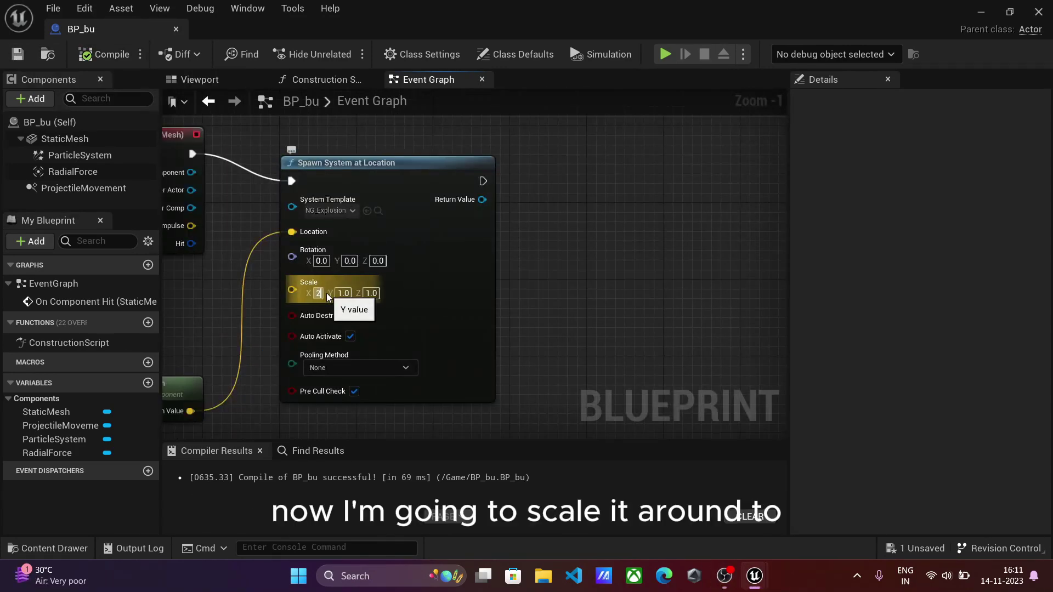
pyautogui.write('2')
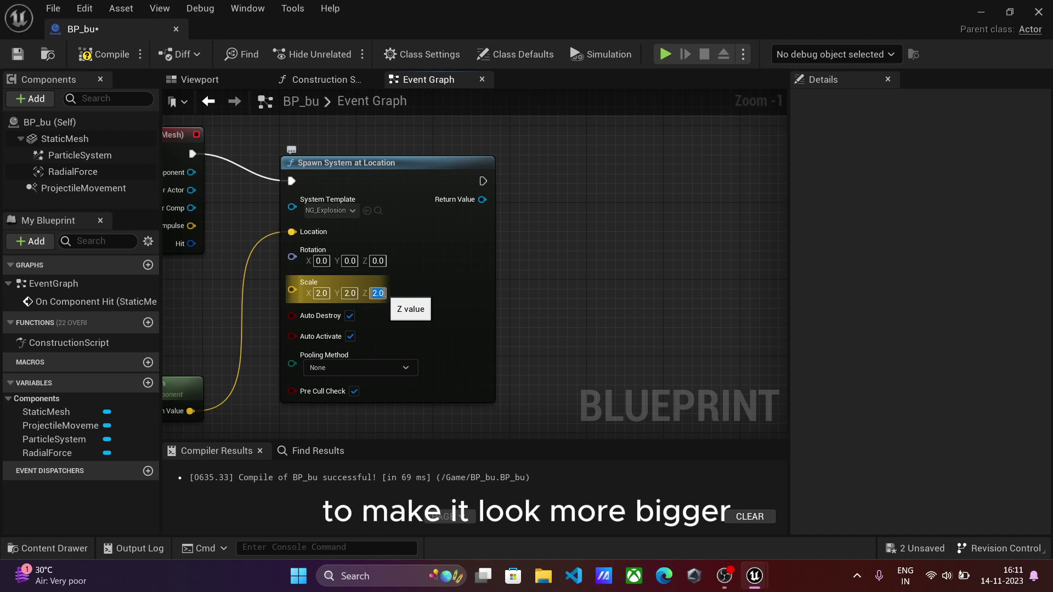
# - Add a RadialForce reference with a Fire Impulse node and run it after Spawn System at Location
pyautogui.moveTo(71, 171); pyautogui.dragTo(590, 180)
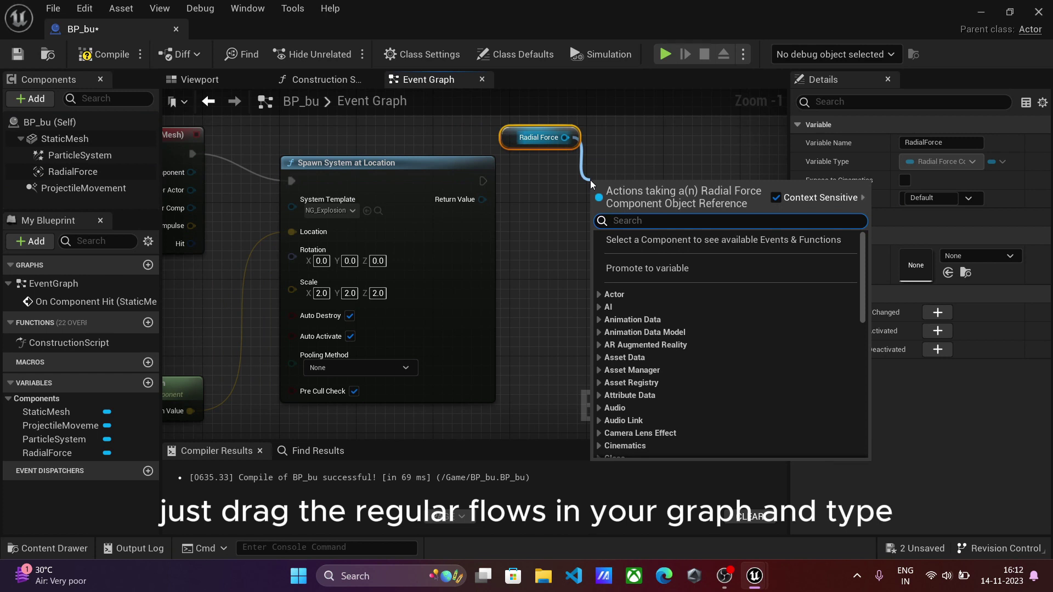
pyautogui.write('i')
pyautogui.press('BackSpace')
pyautogui.write('fi')
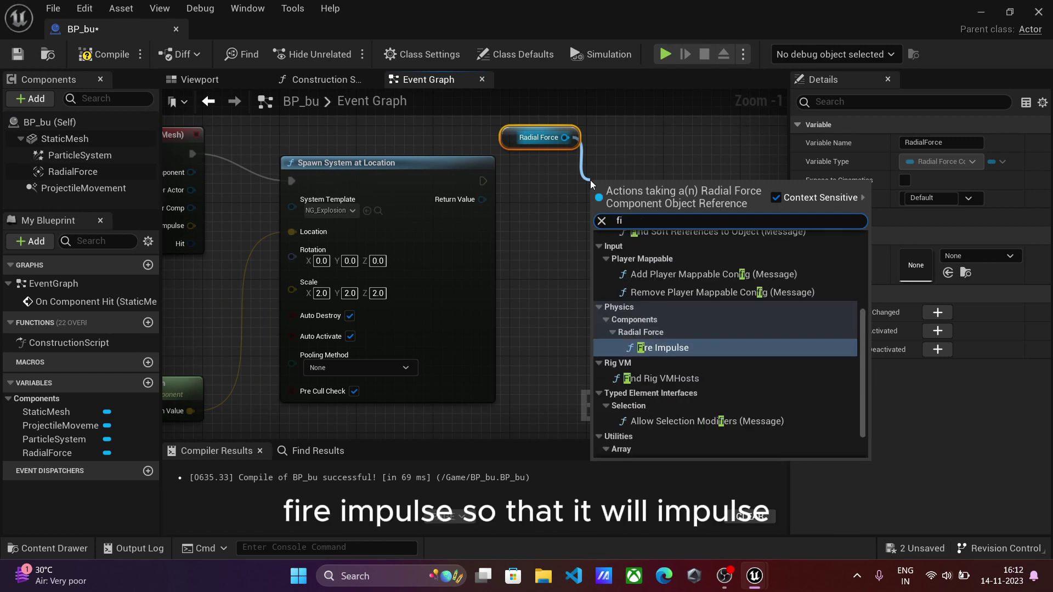
pyautogui.press('Return')
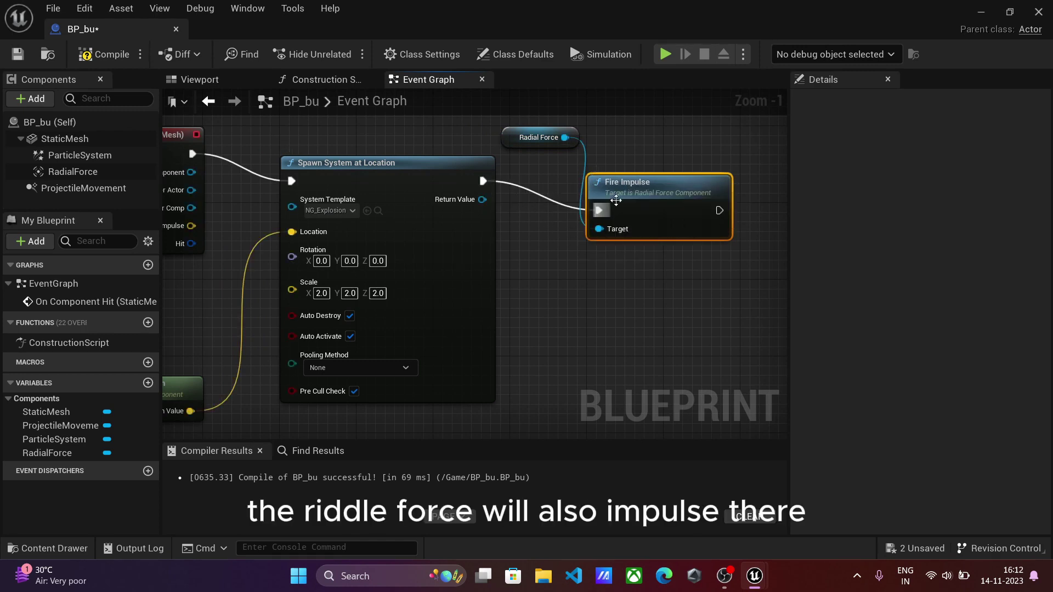
# - Add a Spawn Sound at Location node that runs after Fire Impulse
pyautogui.moveTo(676, 154); pyautogui.dragTo(379, 210, button='right')
pyautogui.moveTo(406, 245); pyautogui.dragTo(544, 281)
pyautogui.scroll(1, 545, 280)
pyautogui.write('spawn so')
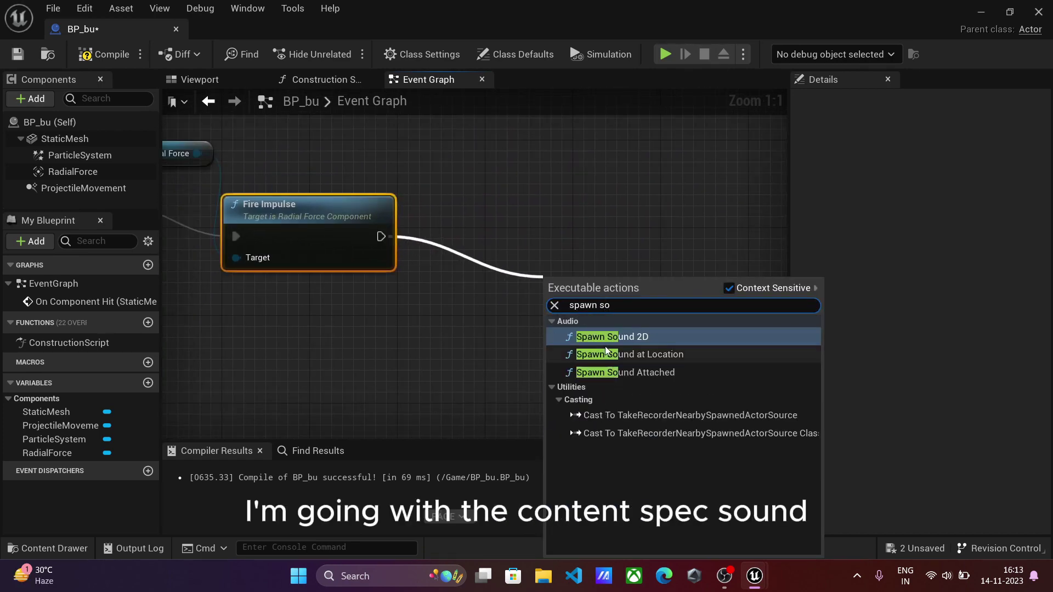
pyautogui.click(606, 354)
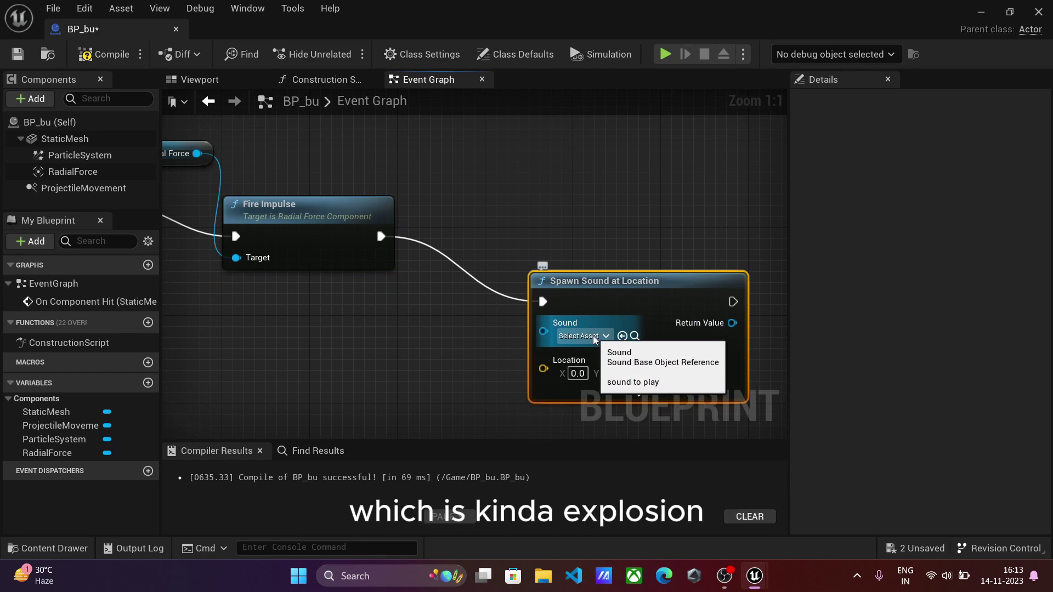
# - Preview the explosion sounds and set the Spawn Sound at Location node's sound to Explosion02
pyautogui.click(594, 336)
pyautogui.write('ex')
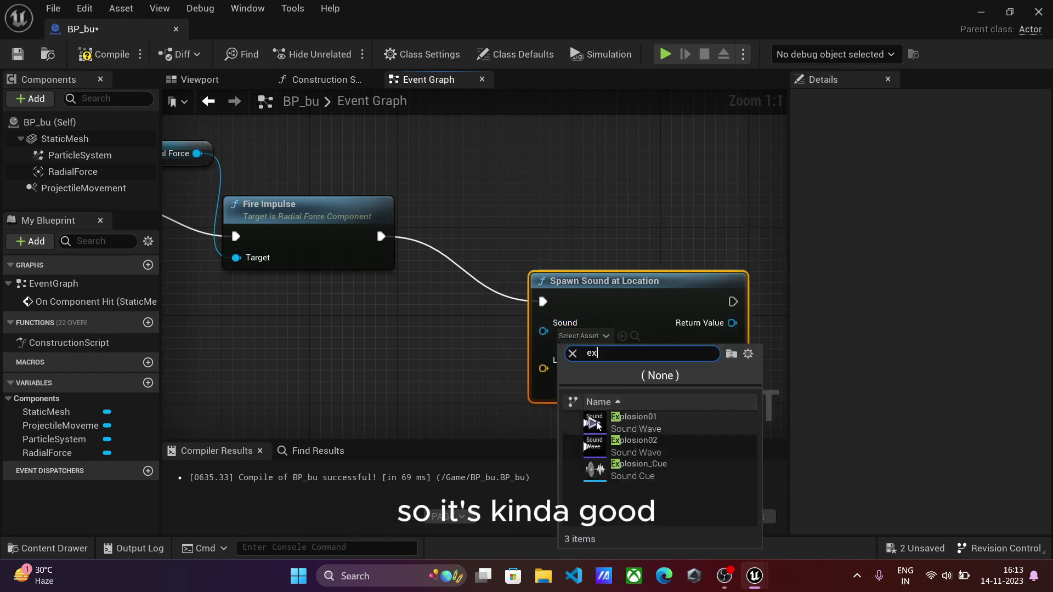
pyautogui.click(594, 445)
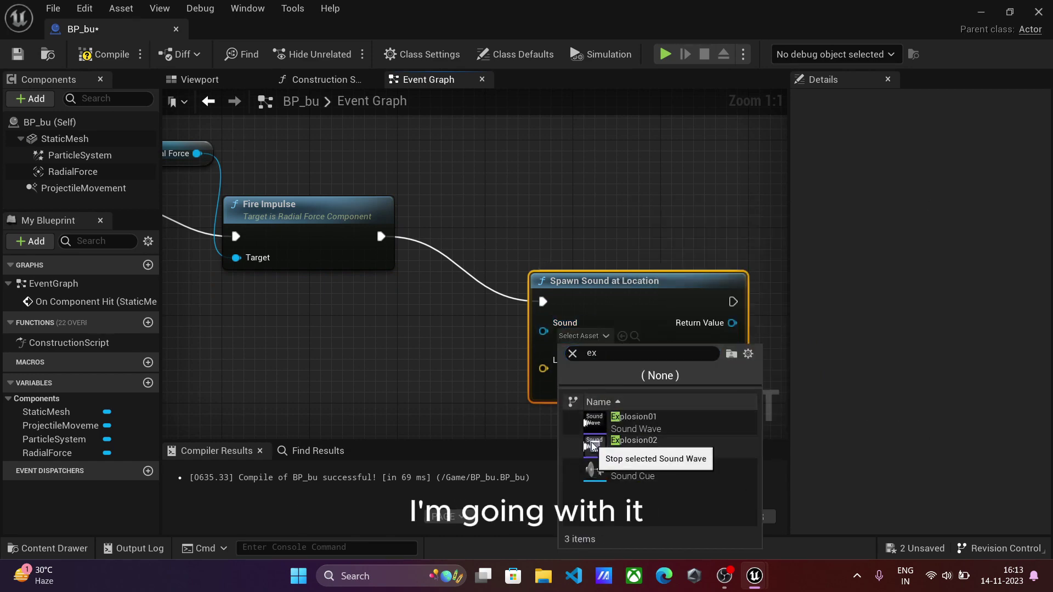
pyautogui.click(592, 424)
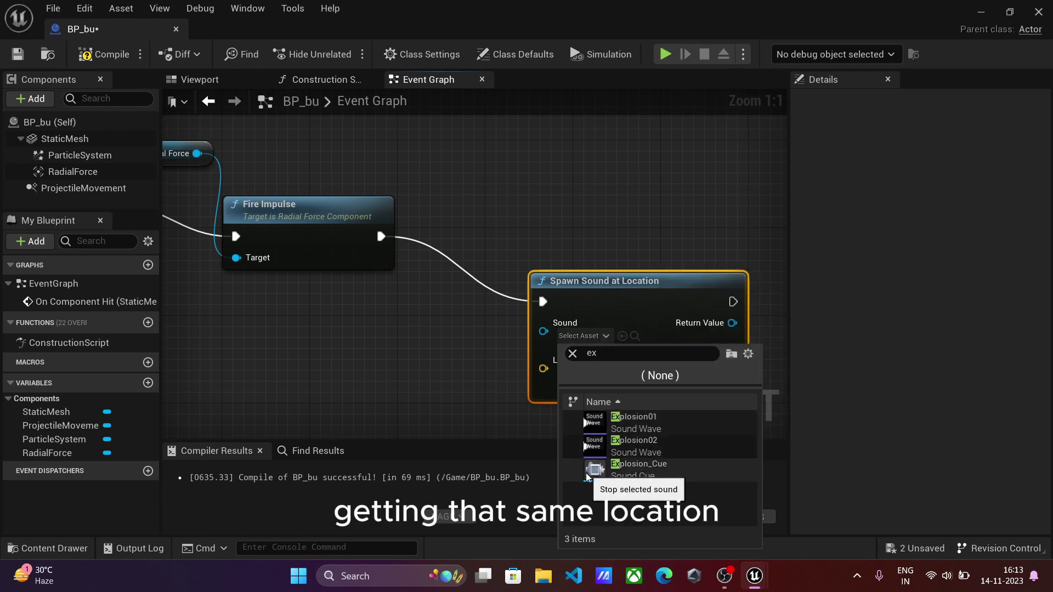
pyautogui.click(652, 453)
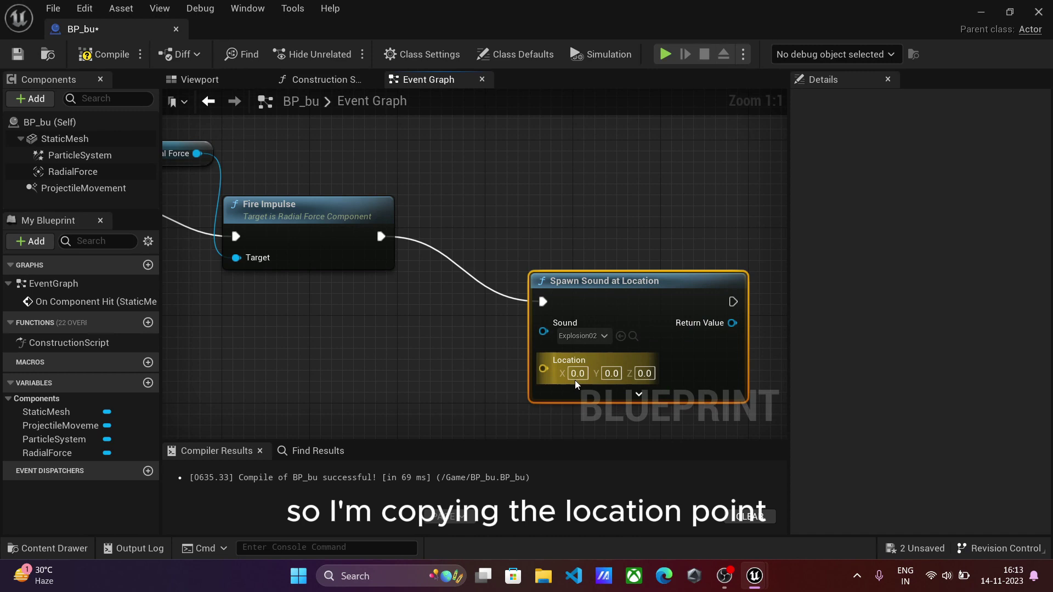
# - Duplicate the Static Mesh and Get World Location nodes and connect the copy's return value to Spawn Sound at Location's Location input
pyautogui.scroll(-9, 455, 314)
pyautogui.moveTo(455, 315); pyautogui.dragTo(600, 283, button='right')
pyautogui.scroll(9, 417, 263)
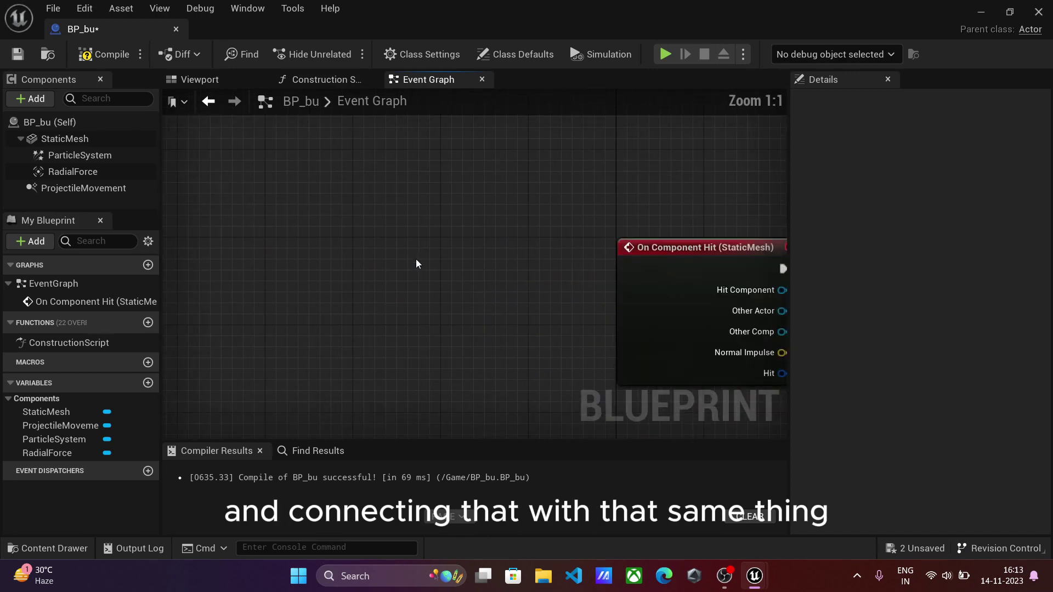
pyautogui.moveTo(416, 263); pyautogui.dragTo(162, 90, button='right')
pyautogui.moveTo(310, 128); pyautogui.dragTo(529, 286)
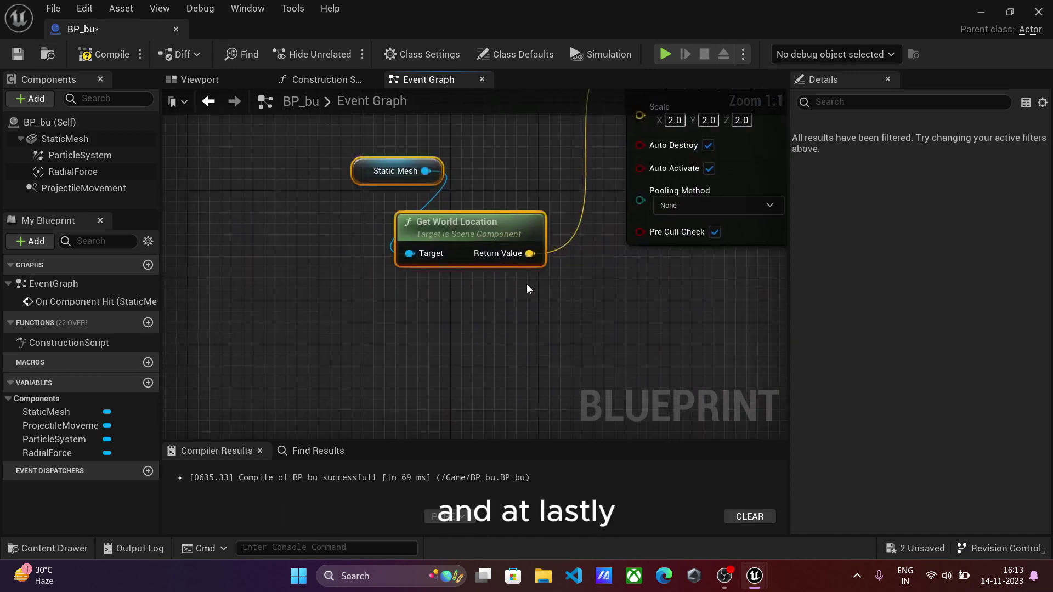
pyautogui.moveTo(529, 286); pyautogui.dragTo(162, 412, button='right')
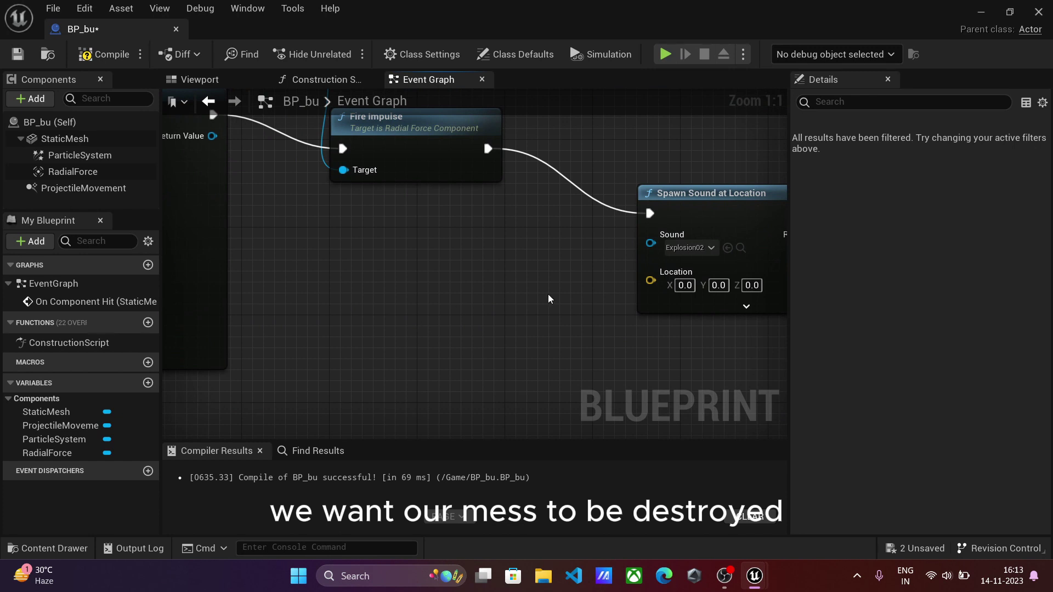
pyautogui.hotkey('ctrl', 'v')
pyautogui.moveTo(606, 325); pyautogui.dragTo(387, 313)
pyautogui.moveTo(474, 346); pyautogui.dragTo(658, 290)
pyautogui.moveTo(457, 394); pyautogui.dragTo(665, 390)
# - Add a Destroy Actor node that runs after Spawn Sound at Location
pyautogui.scroll(-5, 343, 278)
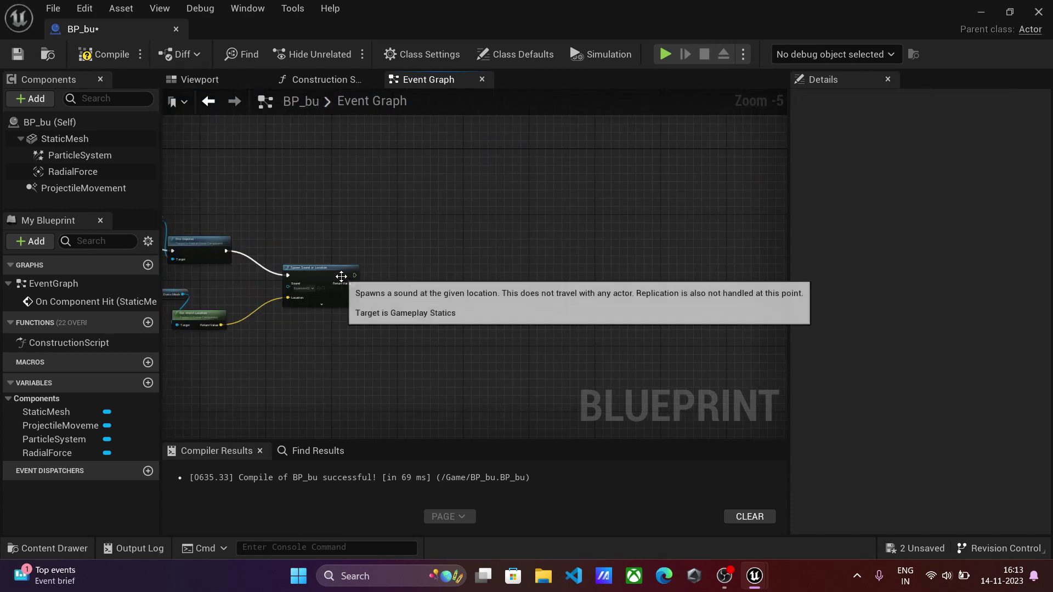
pyautogui.moveTo(354, 275); pyautogui.dragTo(419, 263)
pyautogui.write('des')
pyautogui.press('Return')
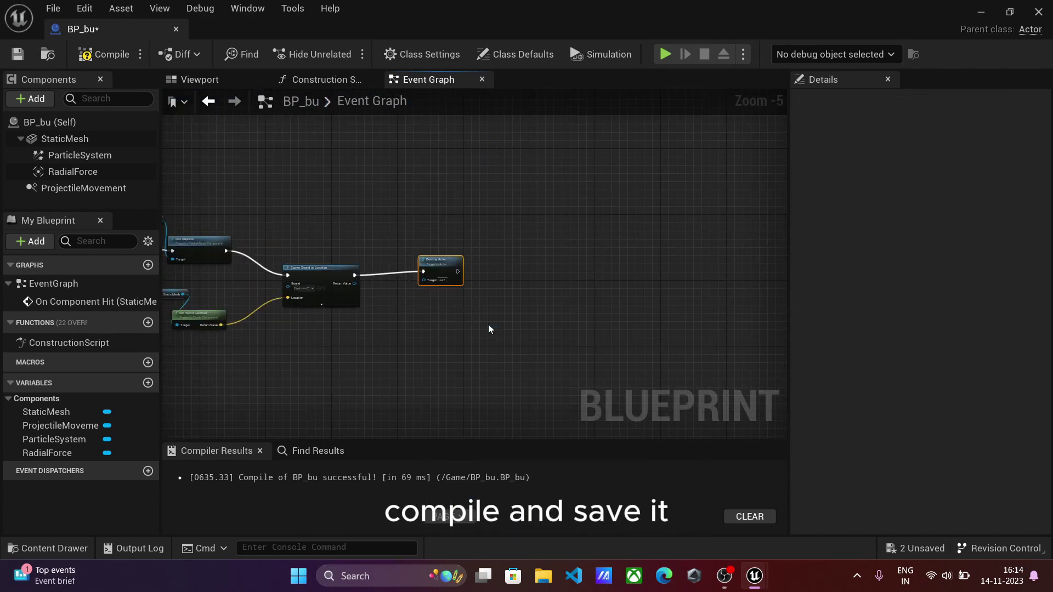
pyautogui.scroll(5, 489, 327)
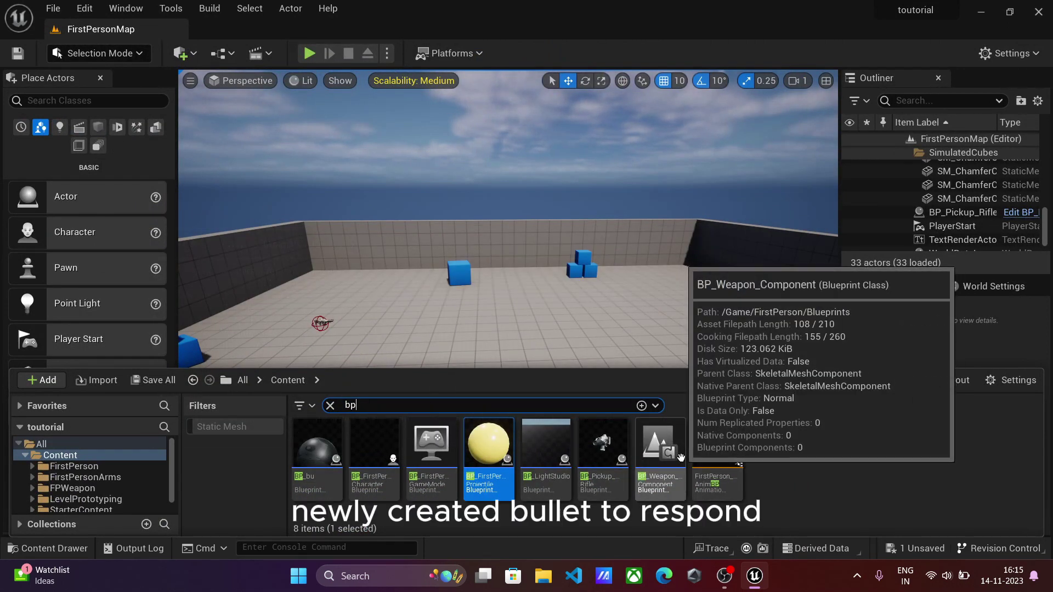
# - In BP_Weapon_Component, replace the projectile class of the SpawnActor BP First Person Projectile node with BP_bu
pyautogui.doubleClick(664, 463)
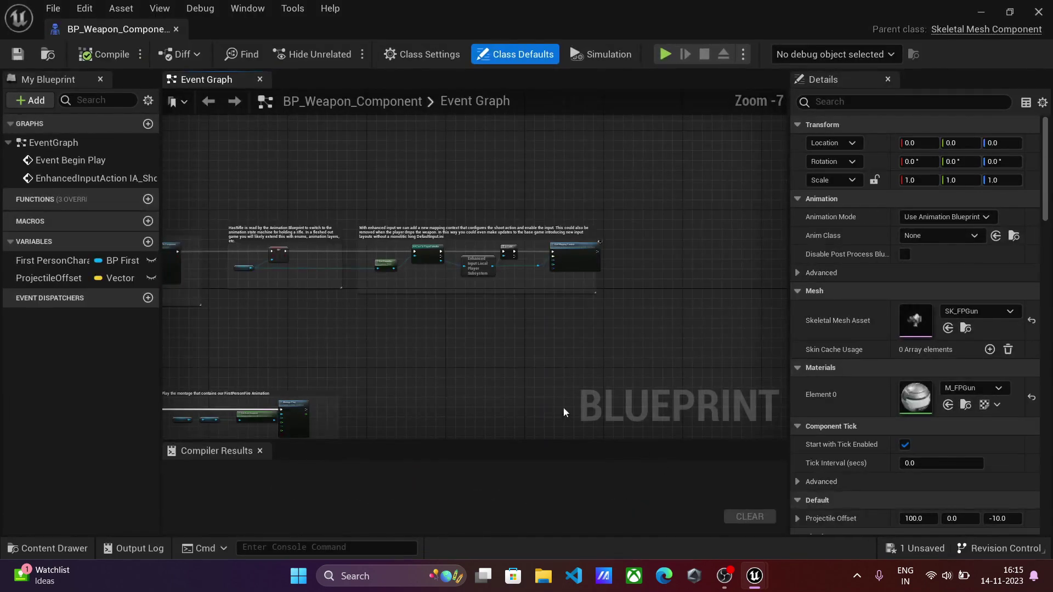
pyautogui.scroll(3, 433, 343)
pyautogui.moveTo(432, 343); pyautogui.dragTo(699, 154, button='right')
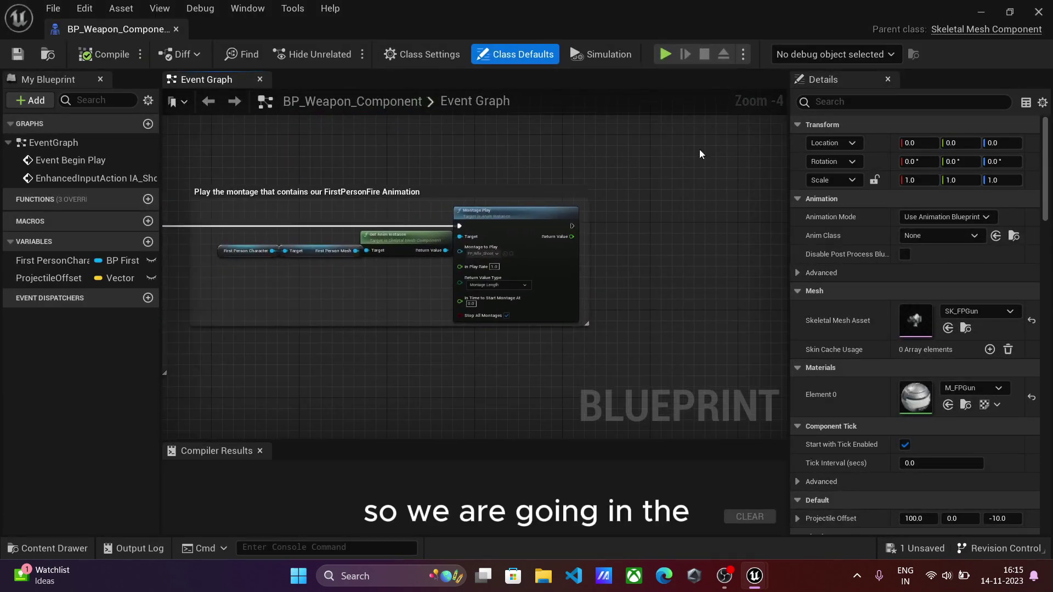
pyautogui.moveTo(631, 228); pyautogui.dragTo(786, 169, button='right')
pyautogui.scroll(4, 711, 227)
pyautogui.scroll(-4, 644, 235)
pyautogui.moveTo(381, 268); pyautogui.dragTo(568, 270, button='right')
pyautogui.scroll(3, 318, 246)
pyautogui.moveTo(402, 254); pyautogui.dragTo(556, 313, button='right')
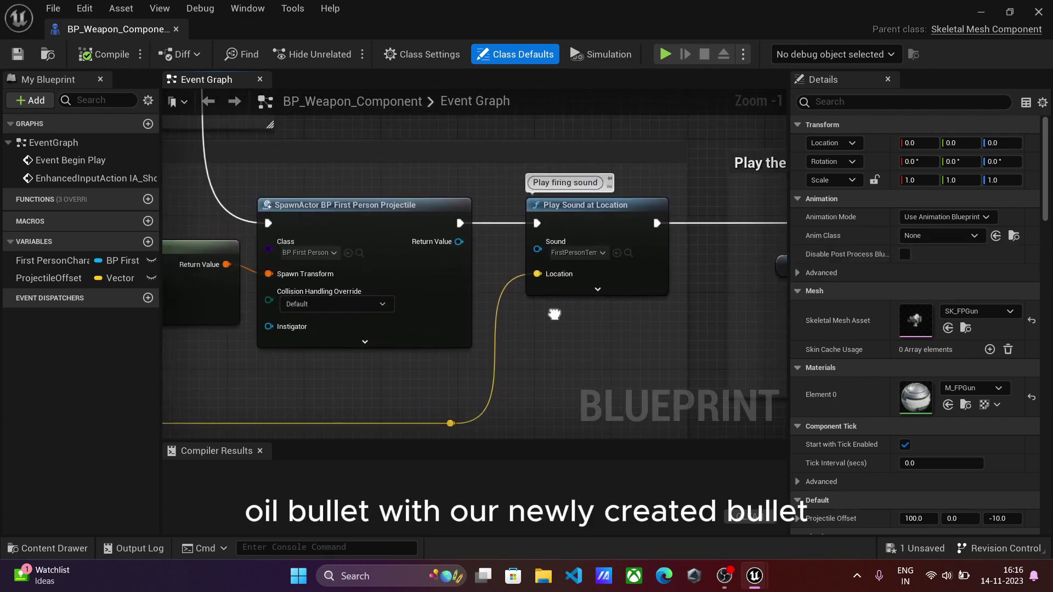
pyautogui.click(310, 252)
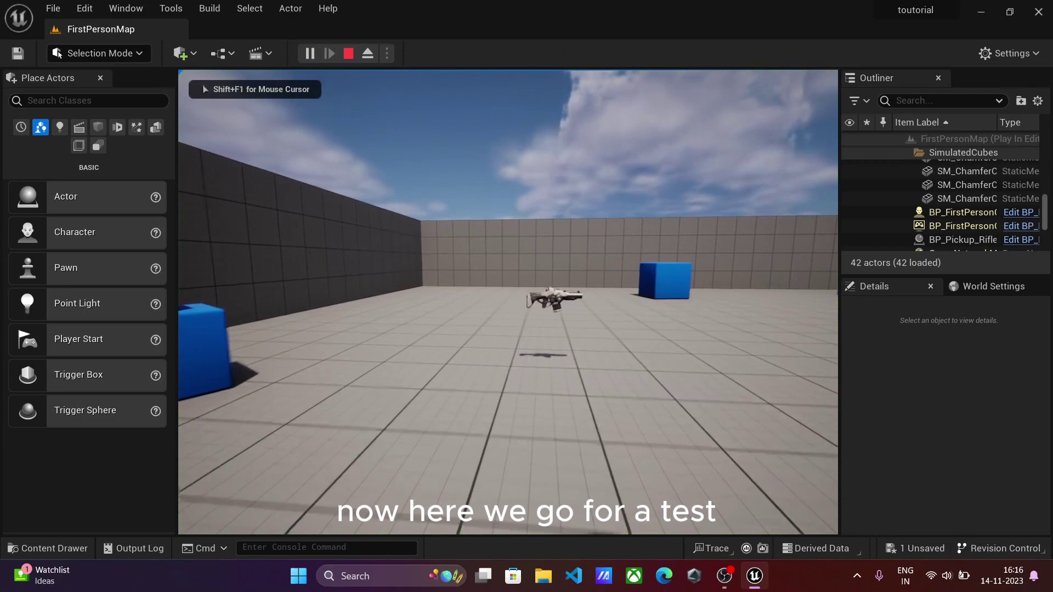
# - Play-test the level by picking up the rifle and firing several grenades to check the explosion
pyautogui.press('w')
pyautogui.click(507, 302)
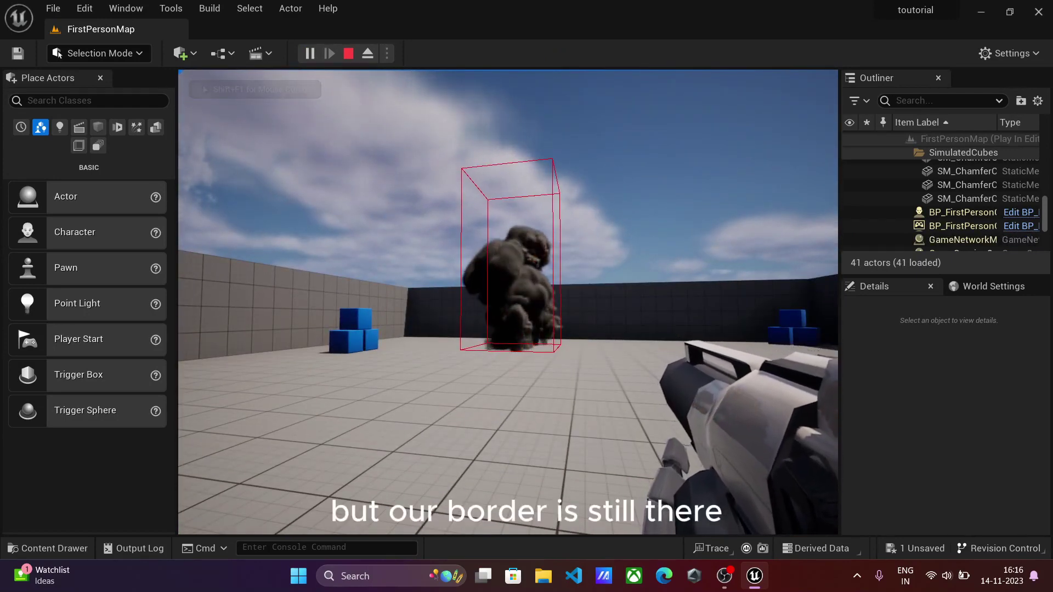
pyautogui.click(508, 302)
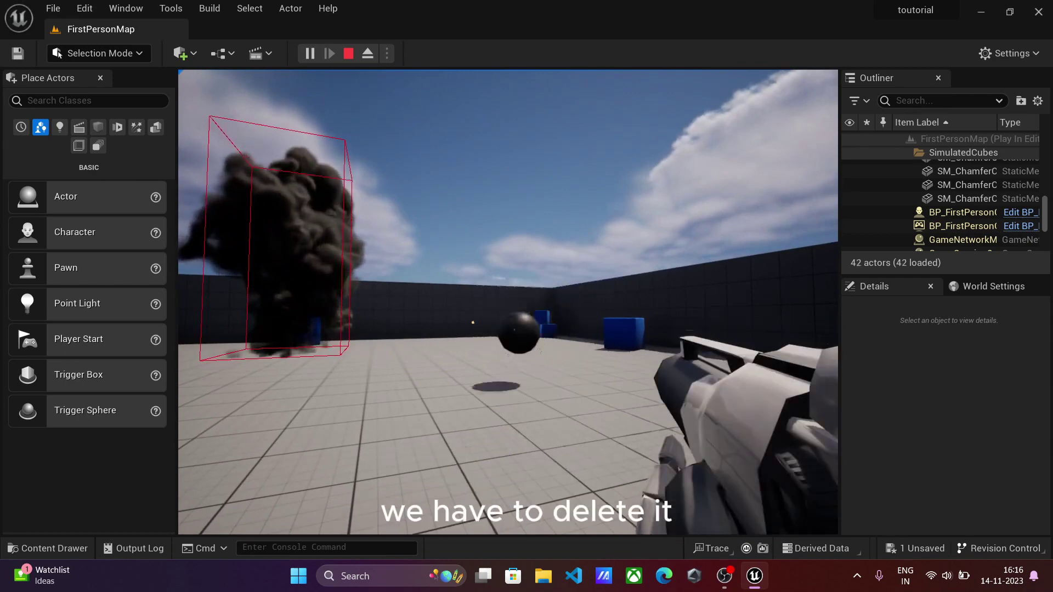
pyautogui.click(508, 302)
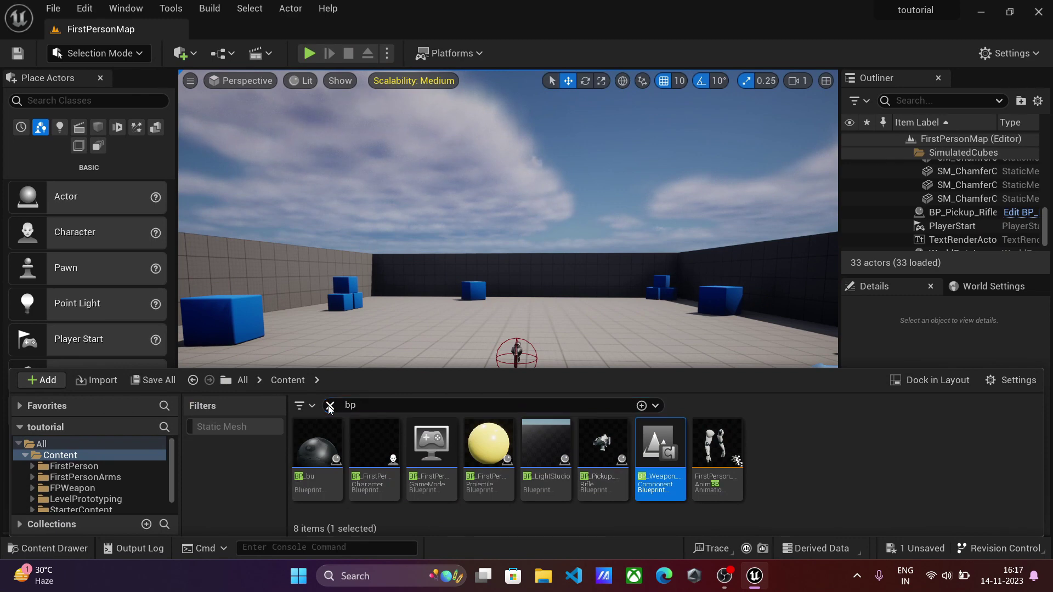
# - Delete the DrawBounds user parameter from the NG_Explosion Niagara system, save it and fire a test shot in the level
pyautogui.click(329, 406)
pyautogui.click(661, 446)
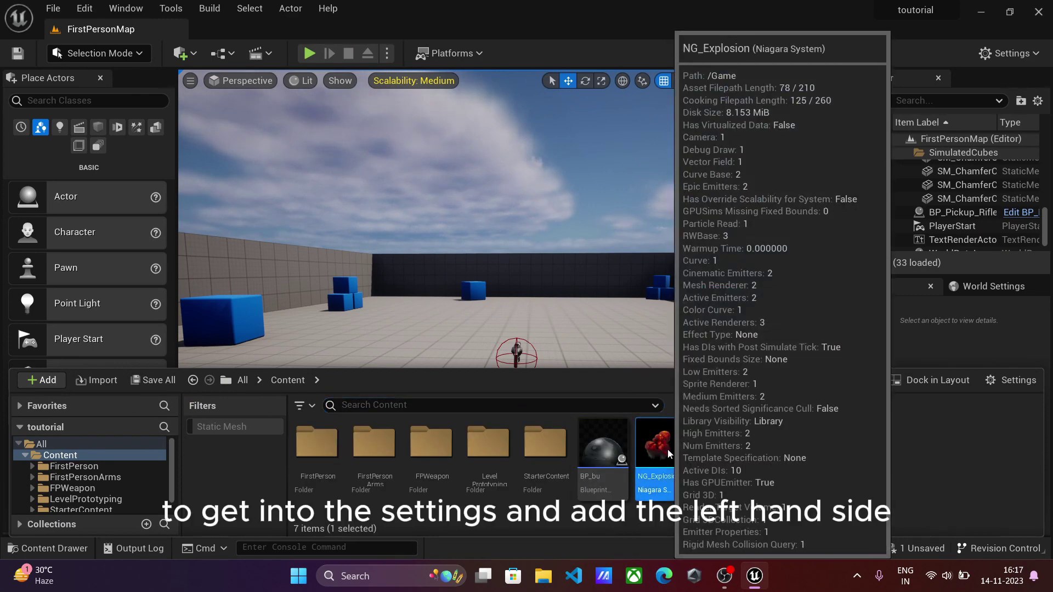
pyautogui.doubleClick(663, 448)
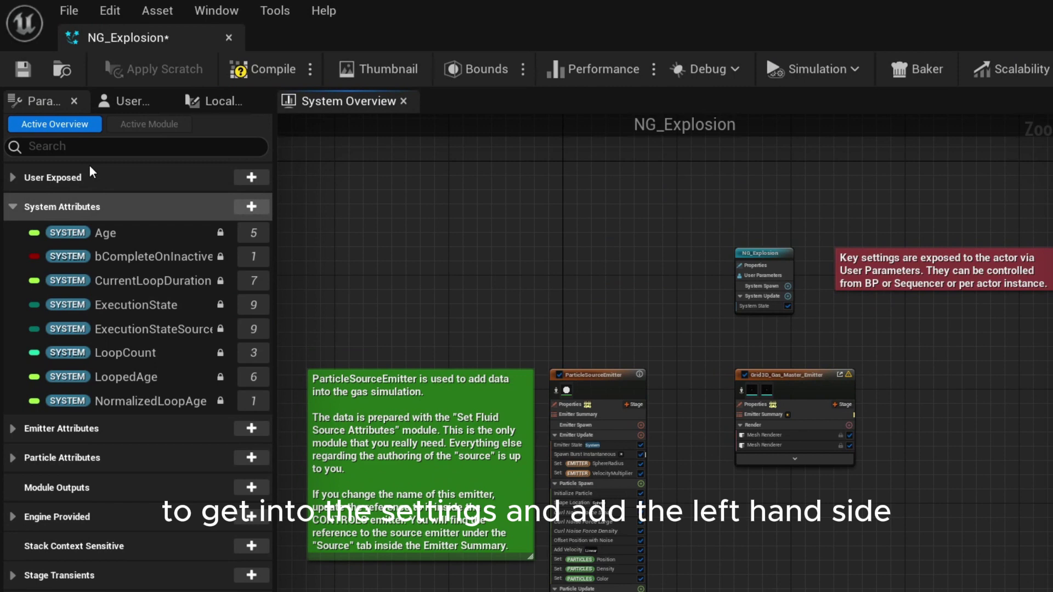
pyautogui.click(42, 175)
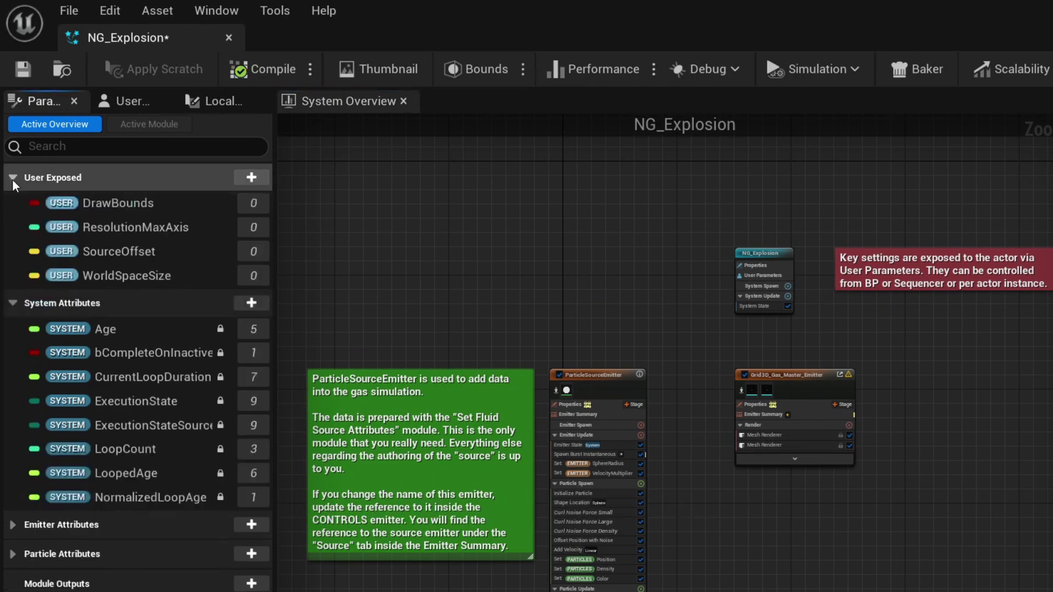
pyautogui.click(148, 214)
pyautogui.rightClick(147, 214)
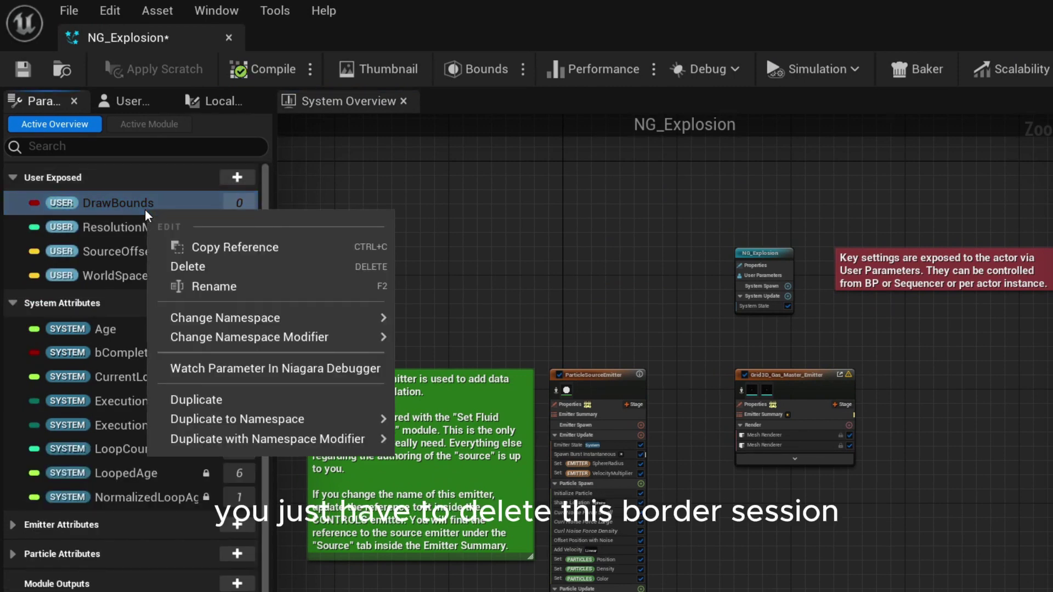
pyautogui.click(186, 267)
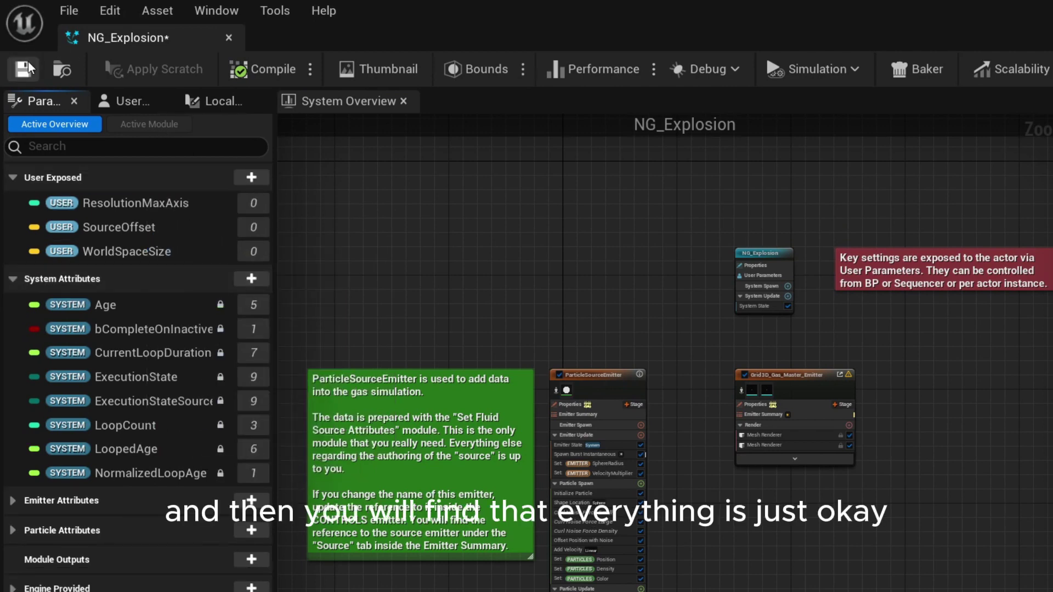
pyautogui.click(24, 69)
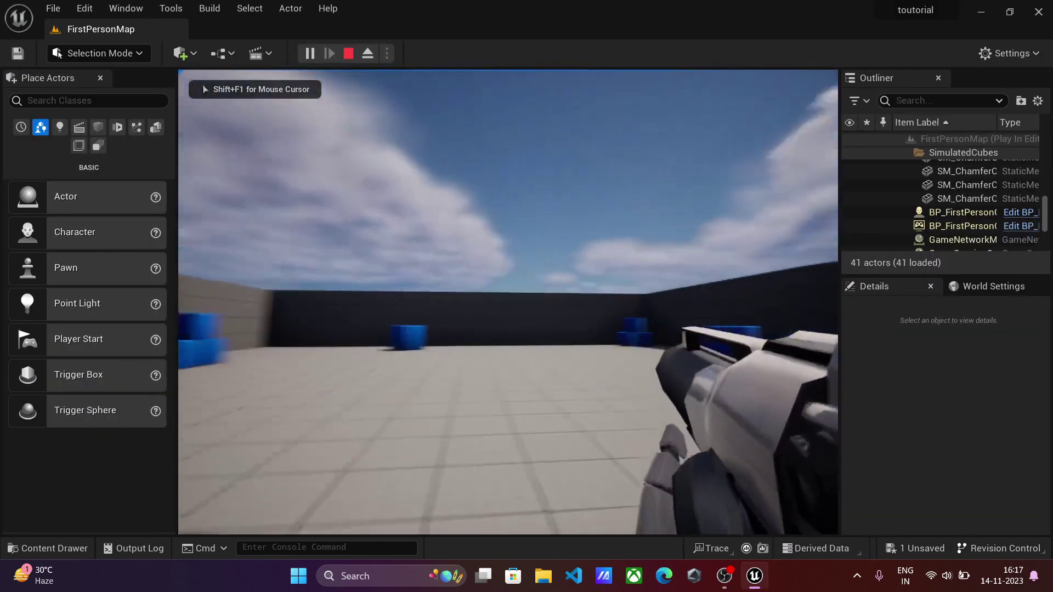
pyautogui.click(507, 301)
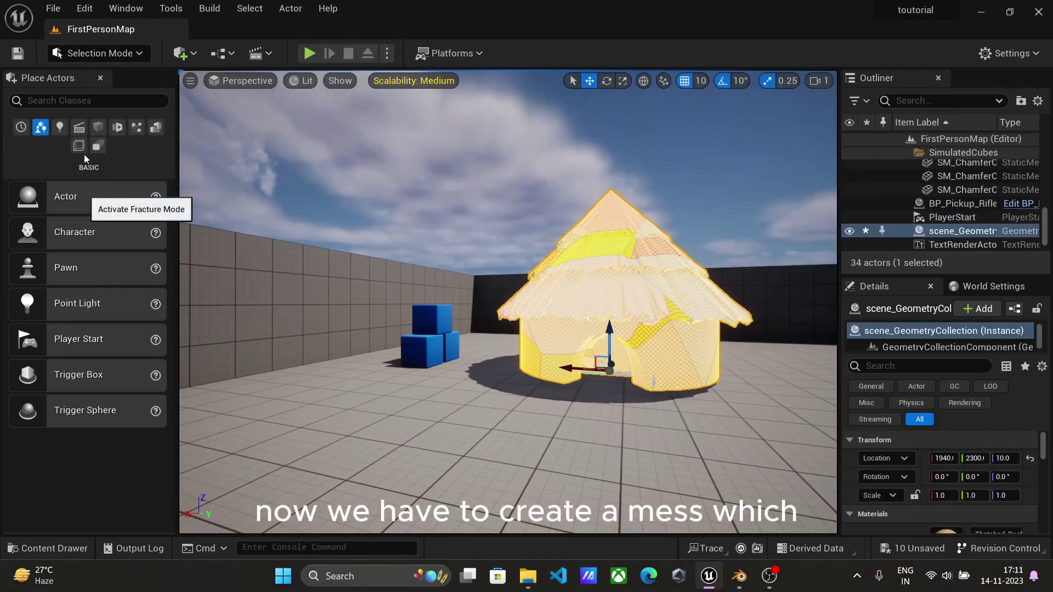
# - Inspect the hut's fractured pieces in Fracture mode, select one roof piece and return to Selection mode
pyautogui.click(83, 153)
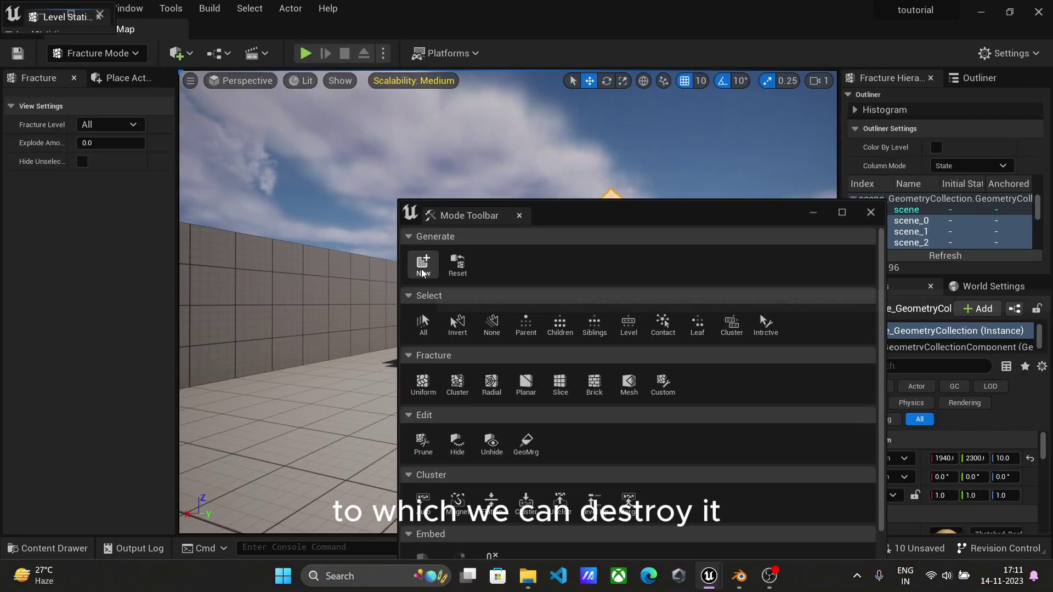
pyautogui.click(424, 328)
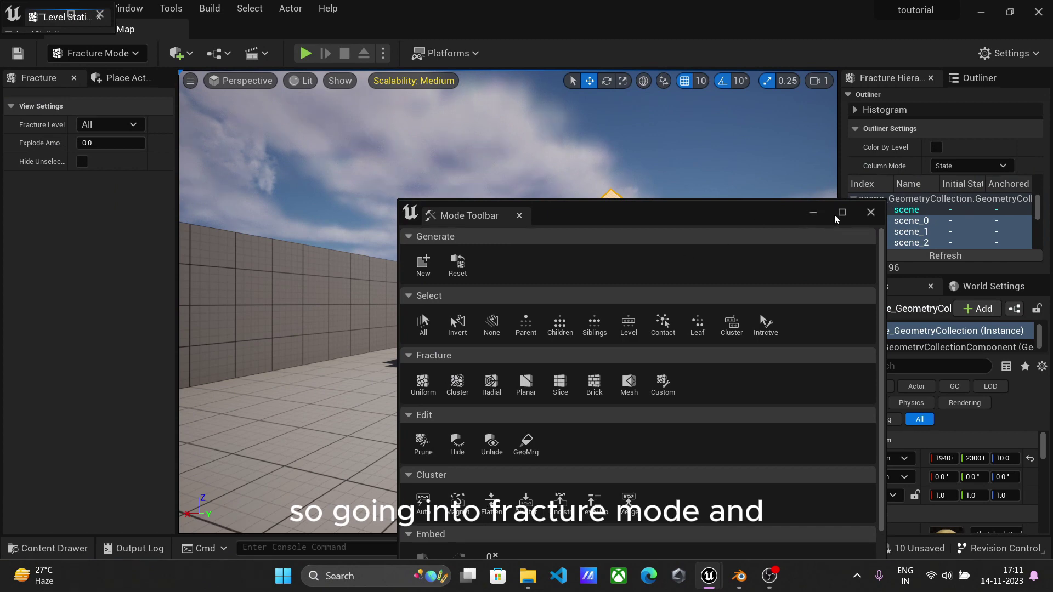
pyautogui.click(870, 212)
pyautogui.click(618, 282)
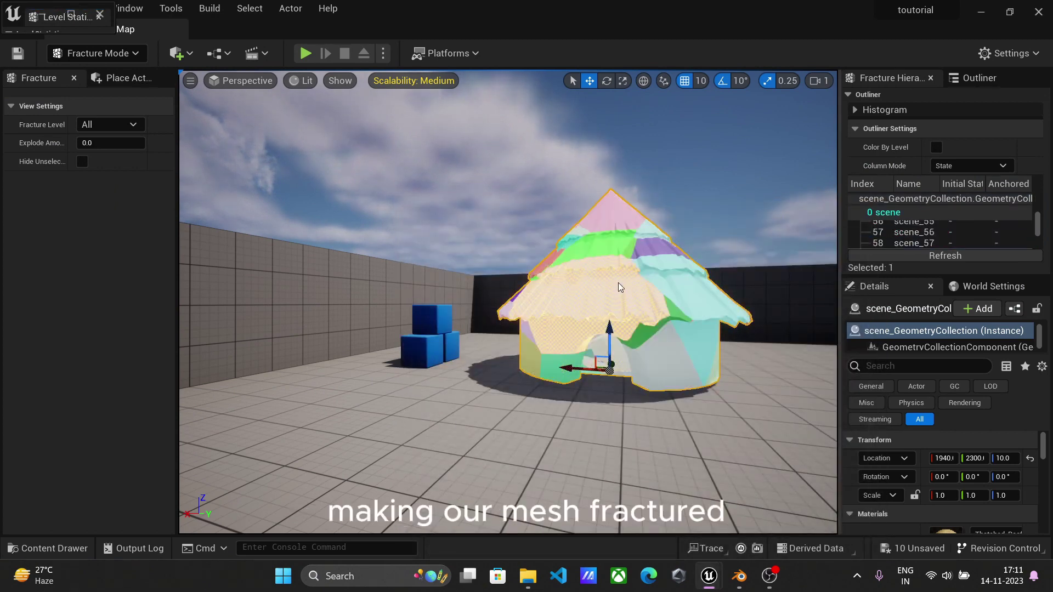
pyautogui.click(94, 58)
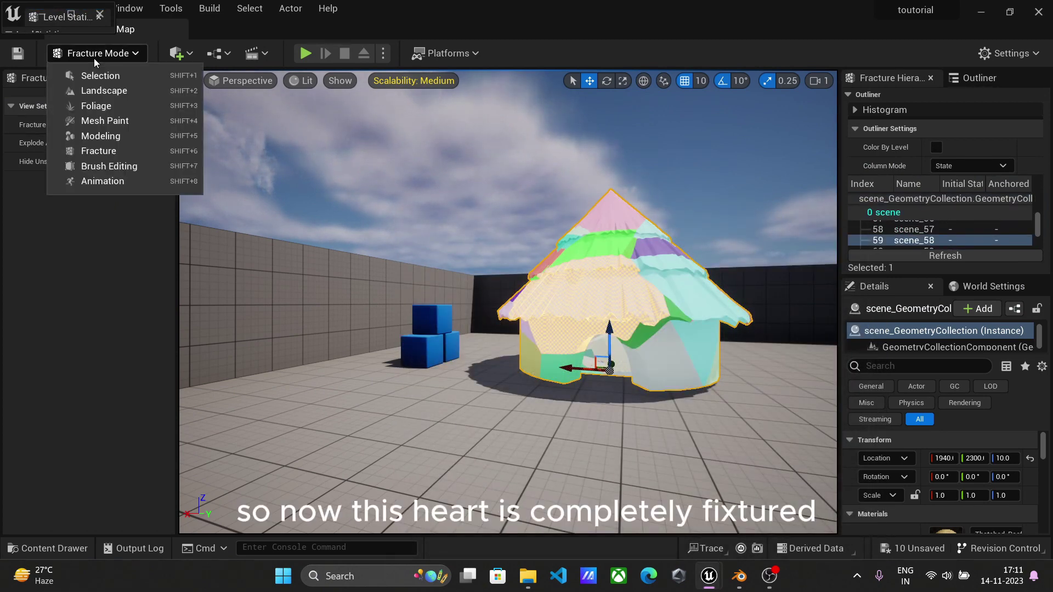
pyautogui.click(101, 77)
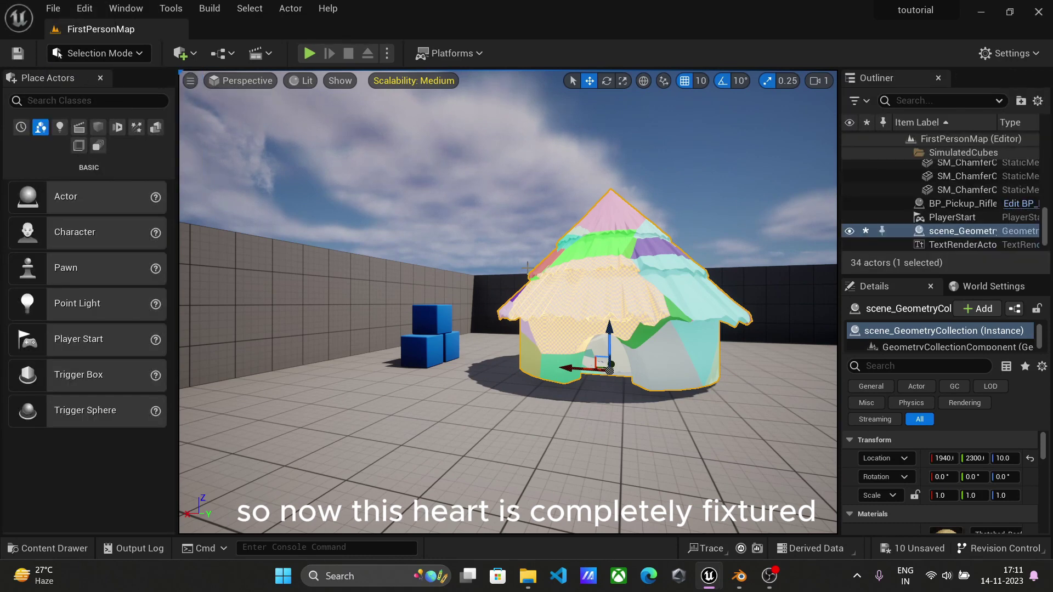
# - Turn off Show Bone Colors for the hut's geometry collection to restore its textures
pyautogui.moveTo(528, 267); pyautogui.dragTo(576, 280)
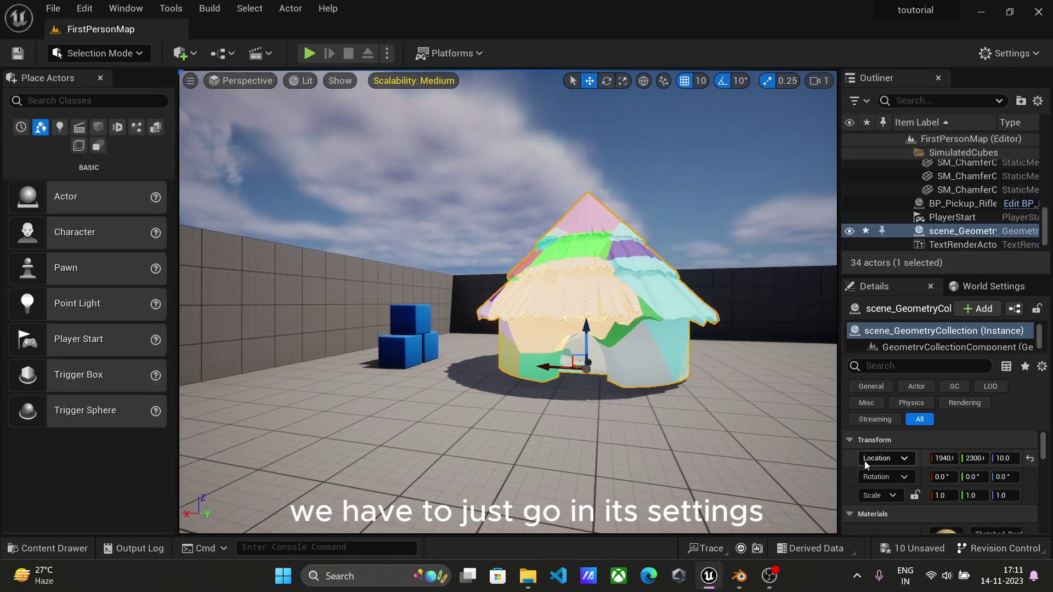
pyautogui.scroll(-5, 899, 477)
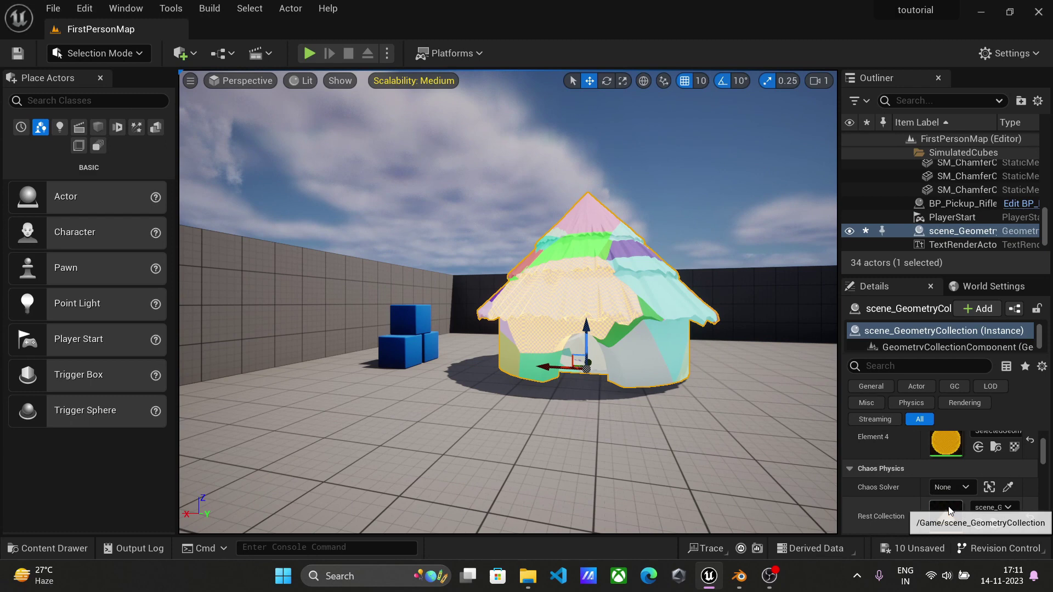
pyautogui.scroll(-2, 942, 510)
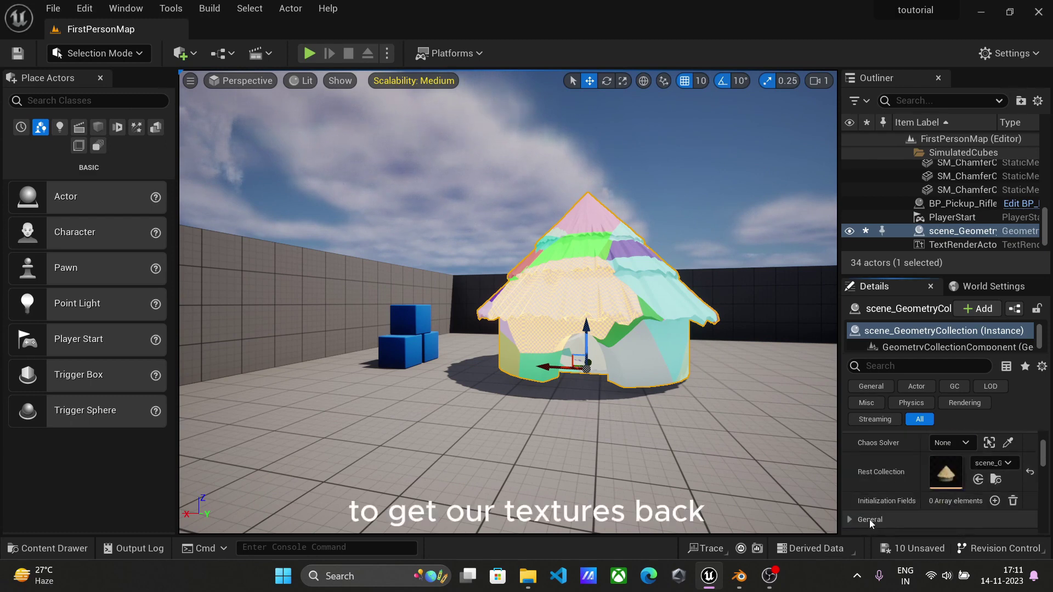
pyautogui.scroll(-2, 870, 521)
pyautogui.scroll(-2, 873, 483)
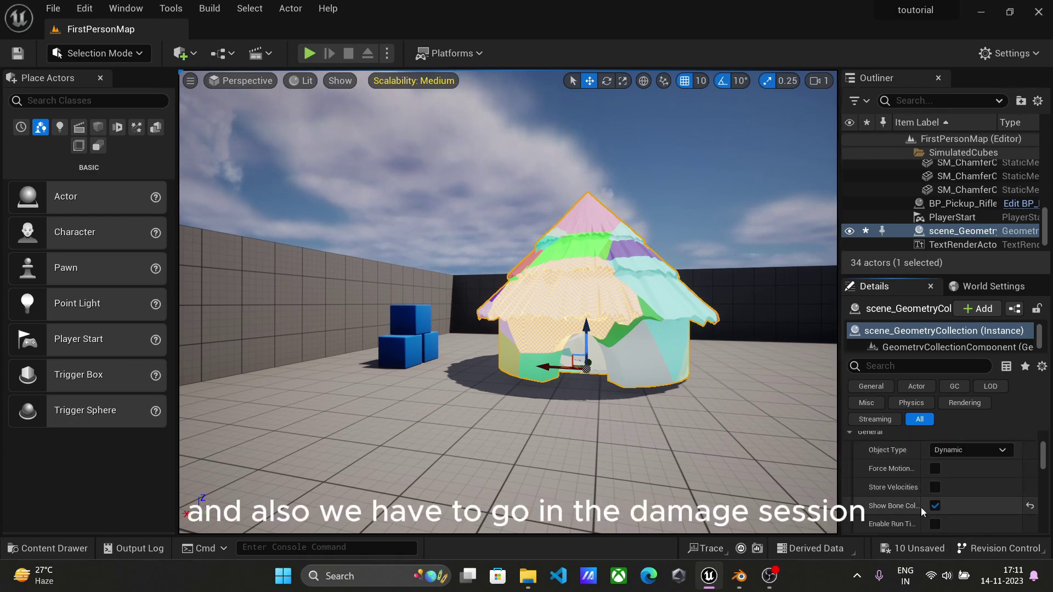
pyautogui.click(935, 506)
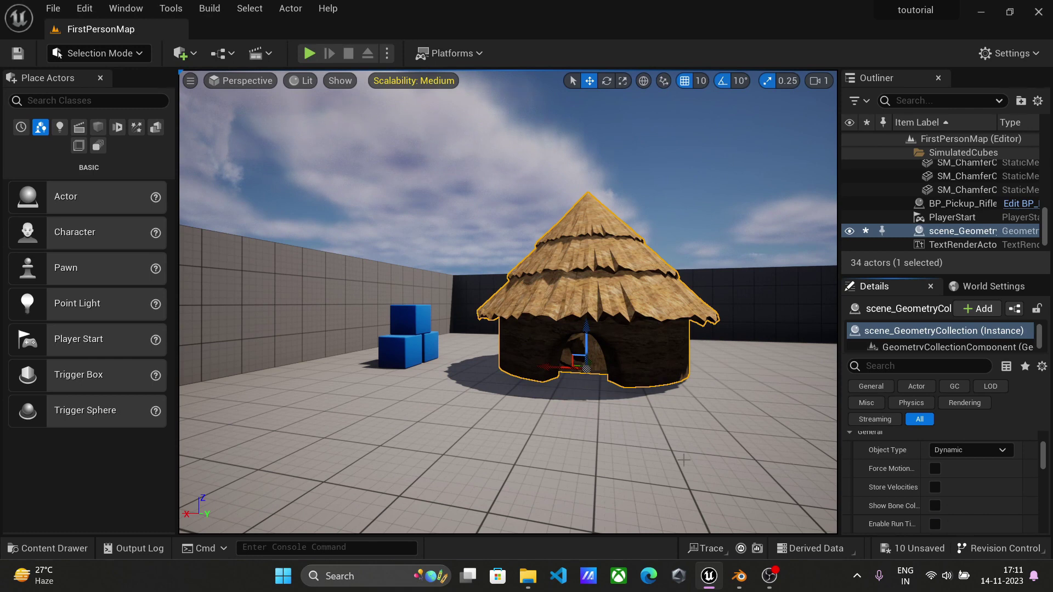
# - Set the hut geometry collection's Damage Threshold values at Index 0 and Index 1 to 100
pyautogui.scroll(-3, 936, 507)
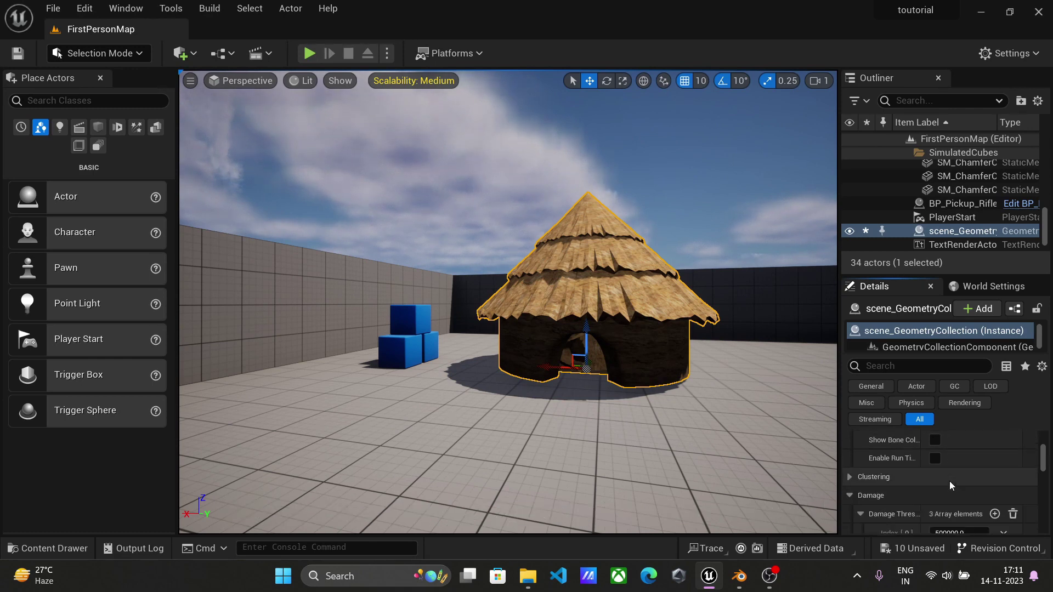
pyautogui.click(961, 493)
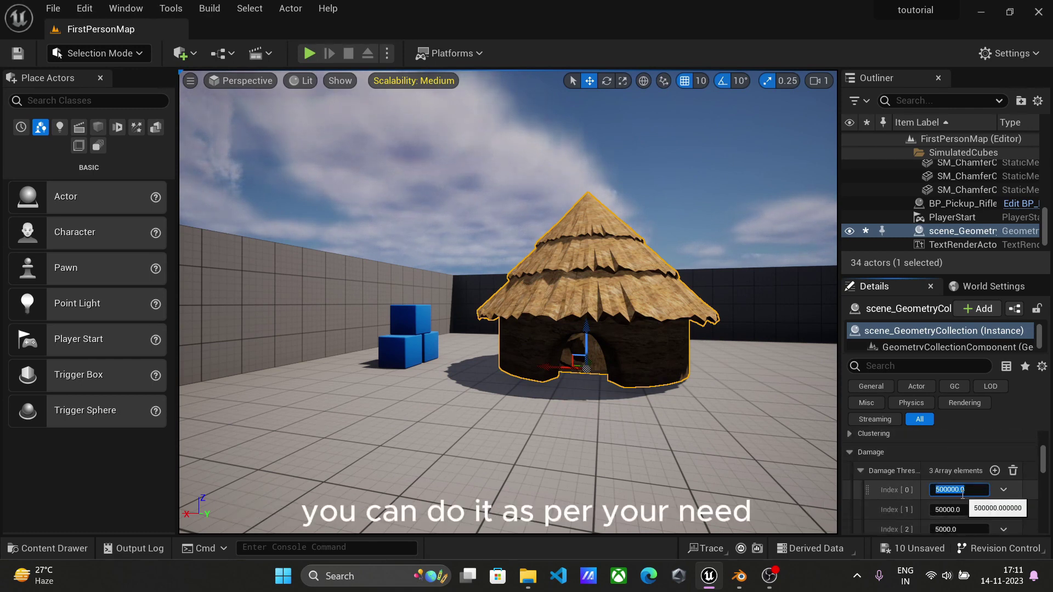
pyautogui.press('BackSpace')
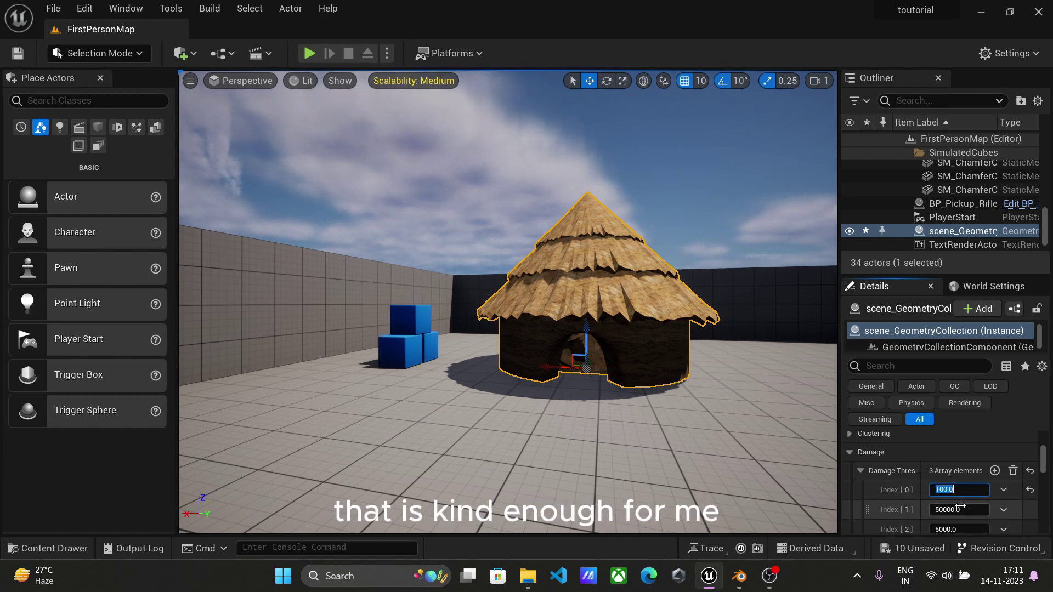
pyautogui.click(960, 506)
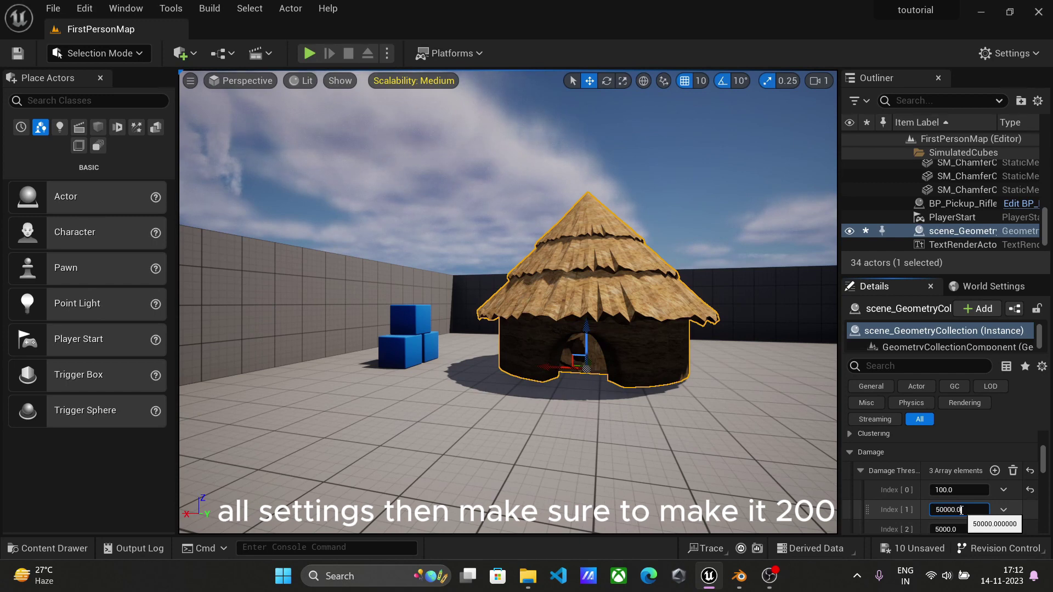
pyautogui.hotkey('ctrl', 'a')
pyautogui.write('10')
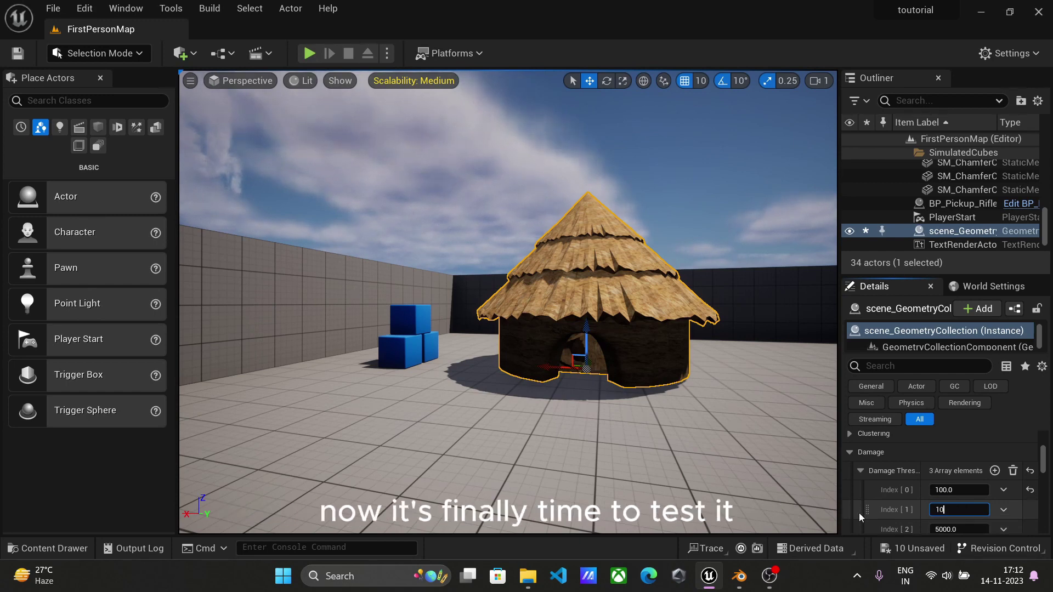
pyautogui.write('0')
pyautogui.press('Return')
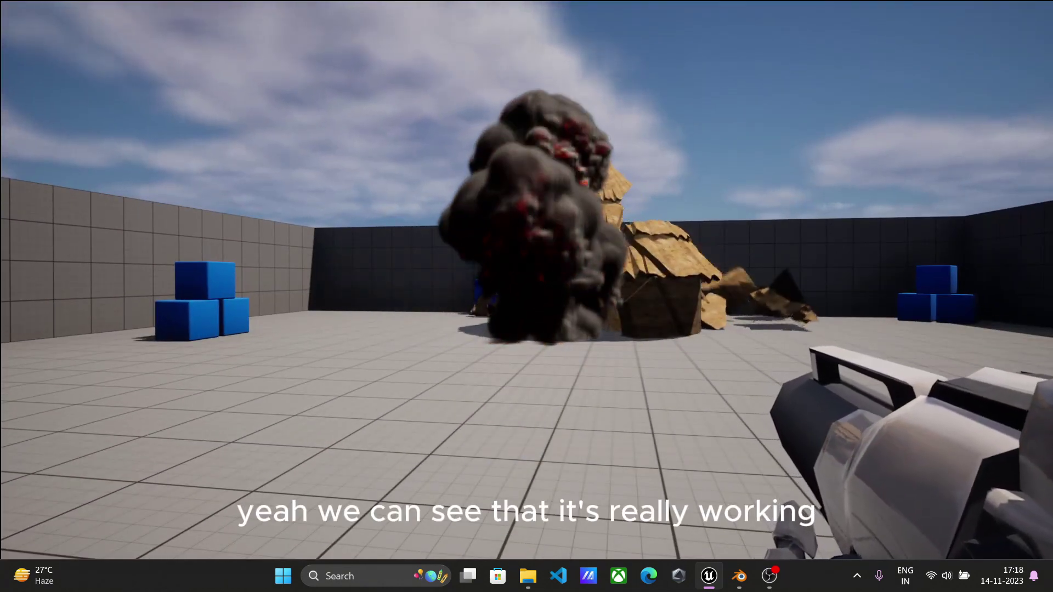
# - Play-test the destruction by moving around the hut and firing grenades at it
pyautogui.press('d')
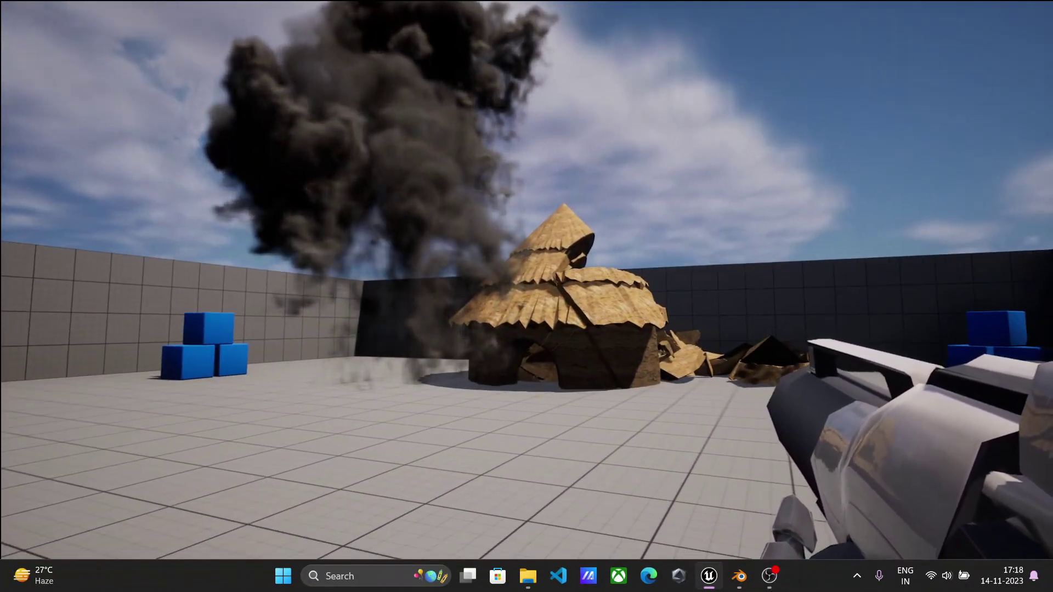
pyautogui.click(526, 296)
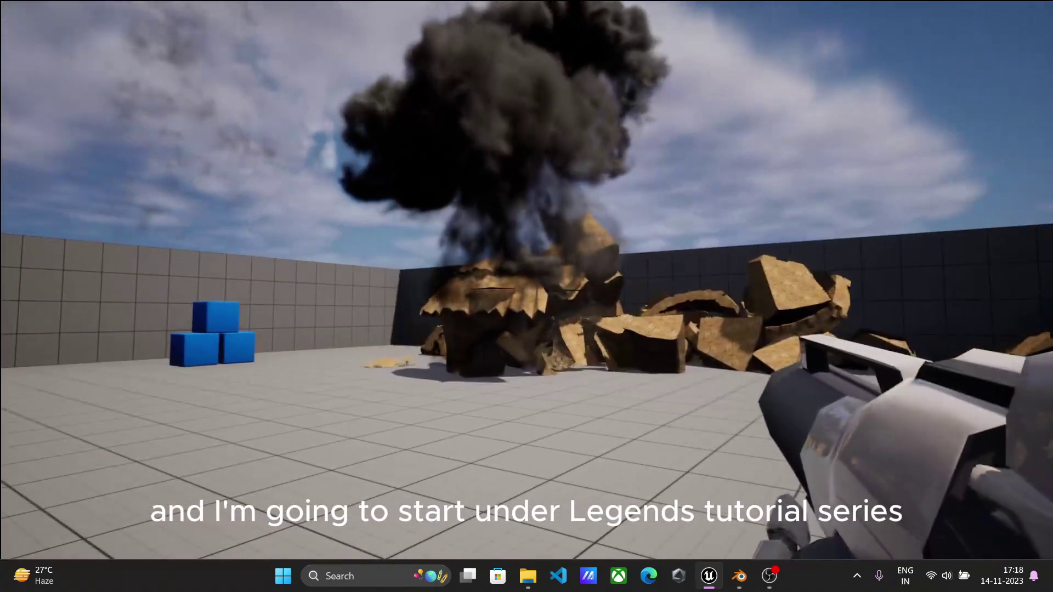
pyautogui.click(527, 296)
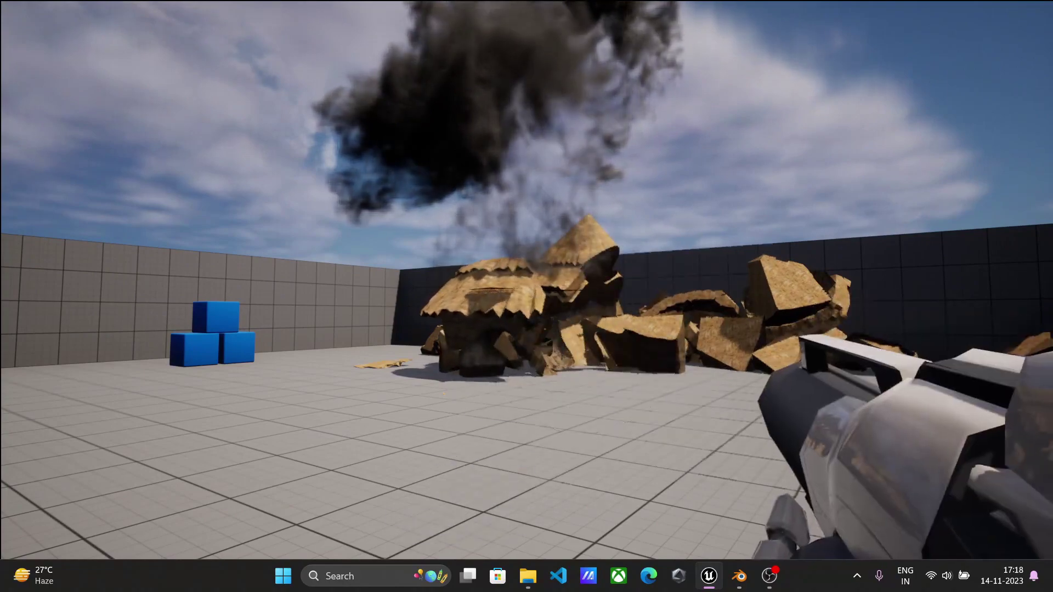